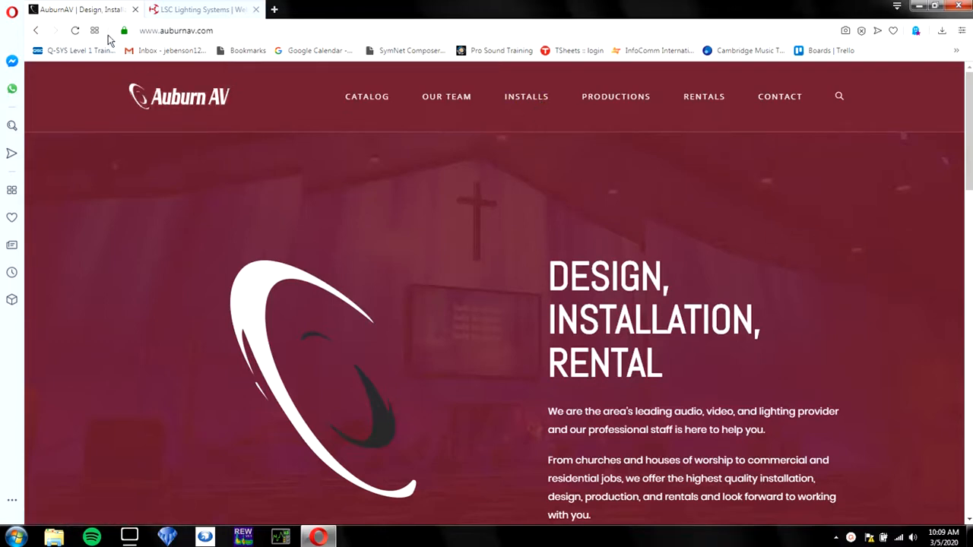
- Go to the Clarity for PC/Mac product page on the LSC Lighting Systems site and open its software downloads
{"action": "left_click", "coordinate": [192, 11]}
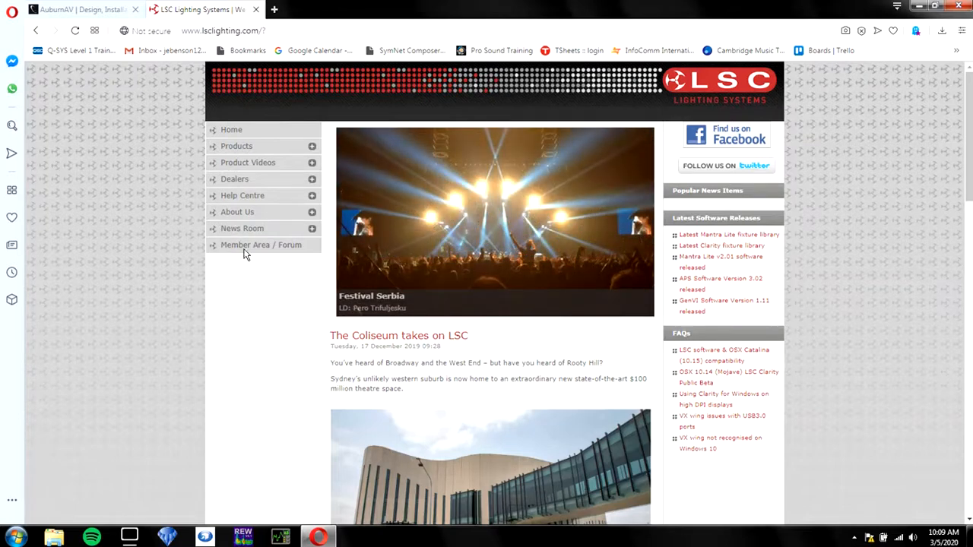
{"action": "left_click", "coordinate": [246, 150]}
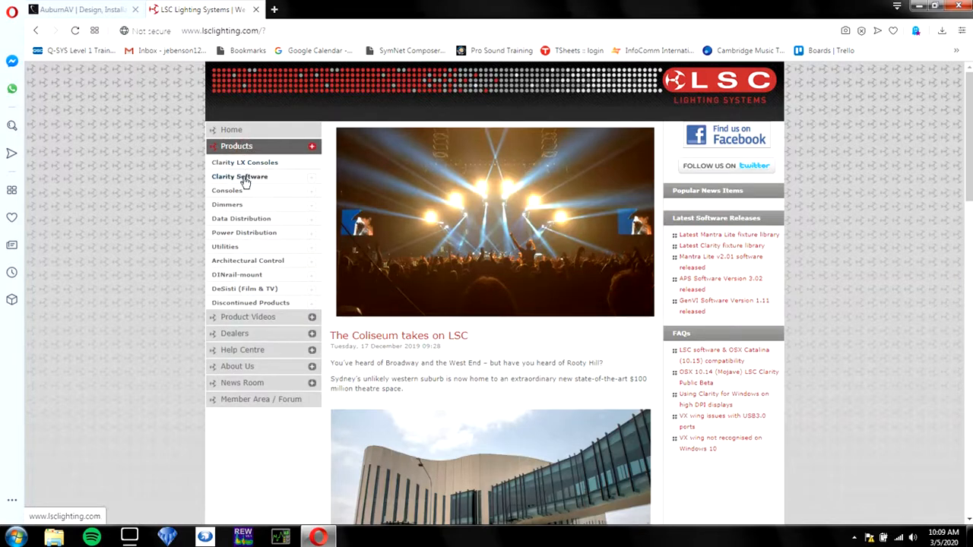
{"action": "left_click", "coordinate": [245, 184]}
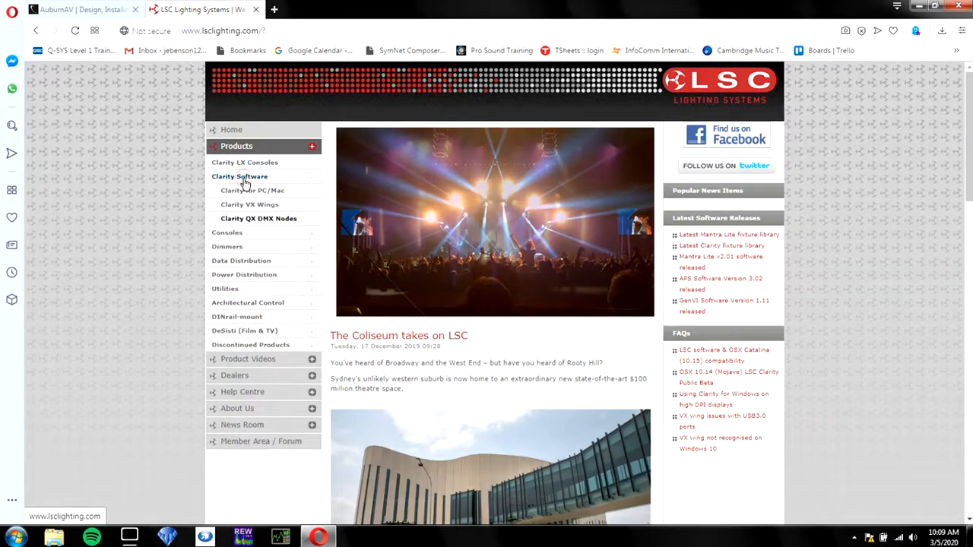
{"action": "left_click", "coordinate": [282, 196]}
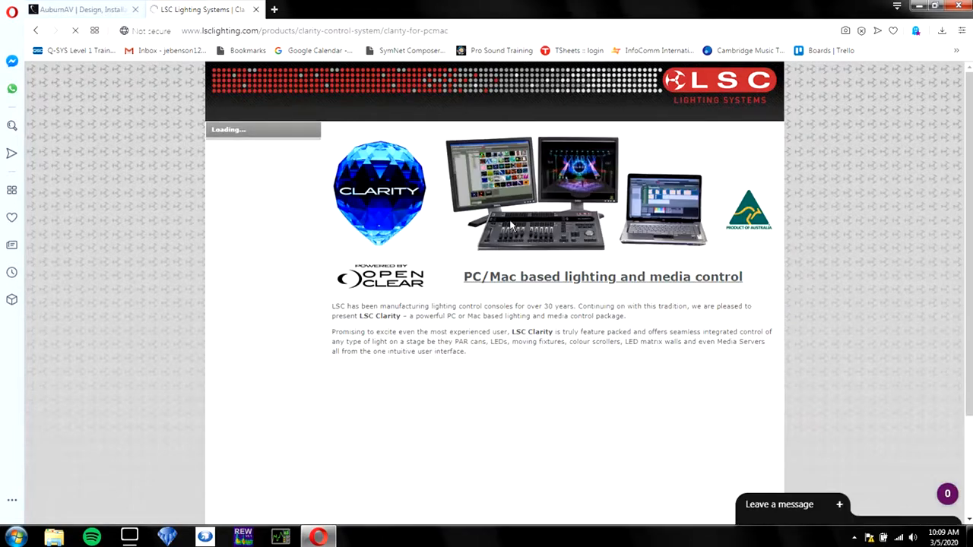
{"action": "scroll", "coordinate": [675, 295], "scroll_direction": "down", "scroll_amount": 2}
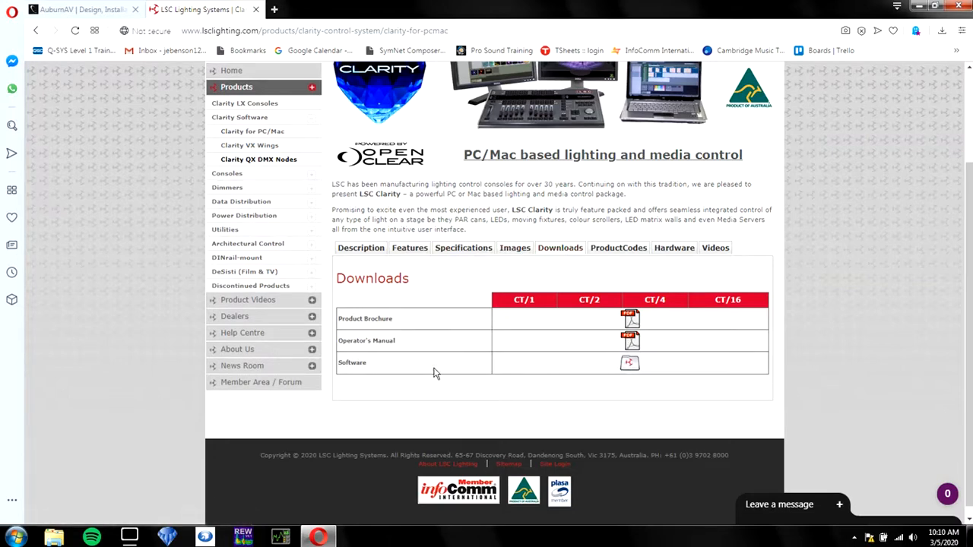
{"action": "left_click", "coordinate": [632, 364]}
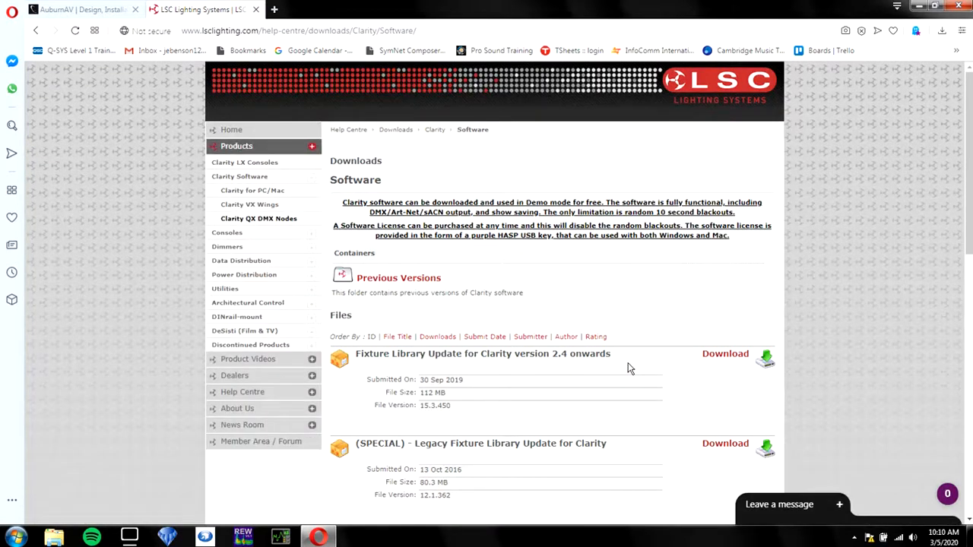
- Look through the Clarity software downloads, from the fixture library updates to the Mac and Windows installers
{"action": "scroll", "coordinate": [646, 348], "scroll_direction": "down", "scroll_amount": 2}
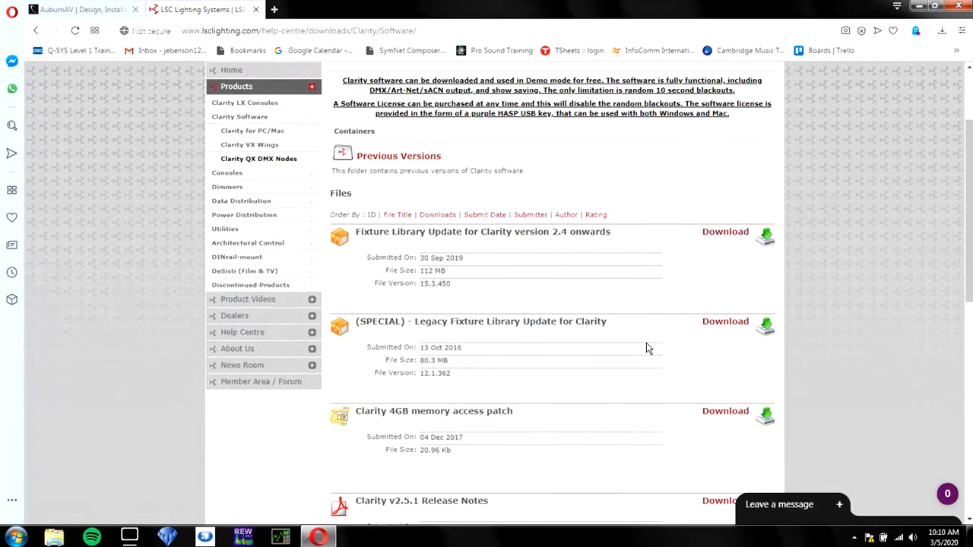
{"action": "scroll", "coordinate": [647, 348], "scroll_direction": "down", "scroll_amount": 3}
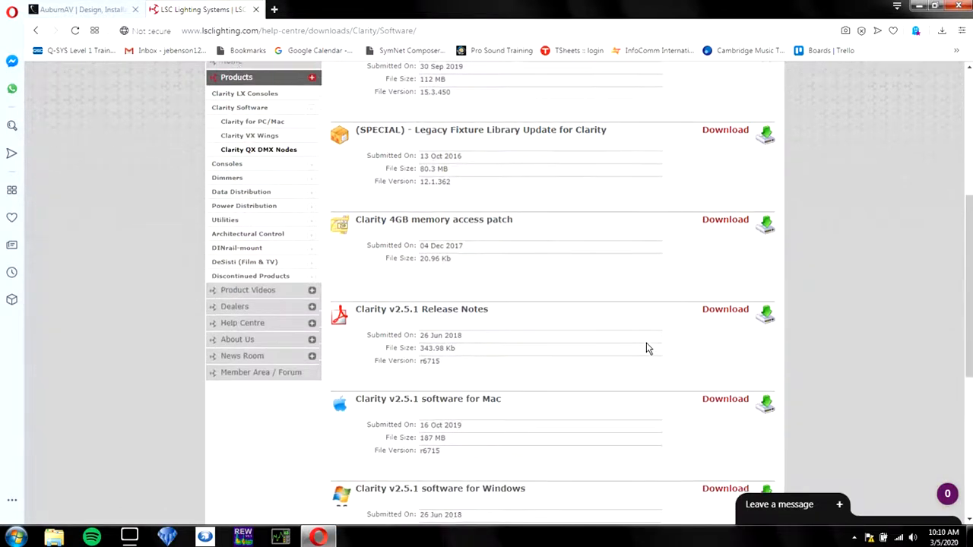
{"action": "scroll", "coordinate": [647, 349], "scroll_direction": "down", "scroll_amount": 3}
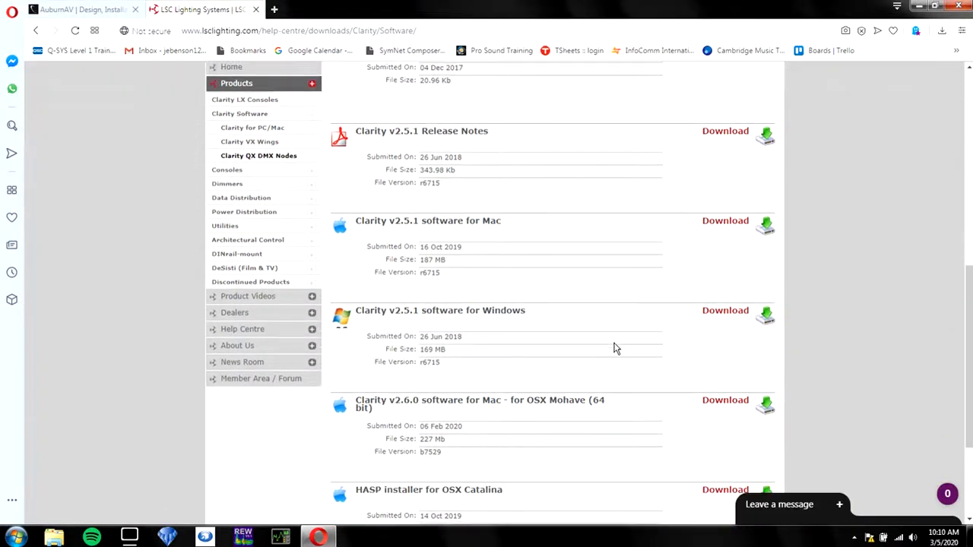
{"action": "scroll", "coordinate": [615, 348], "scroll_direction": "down", "scroll_amount": 1}
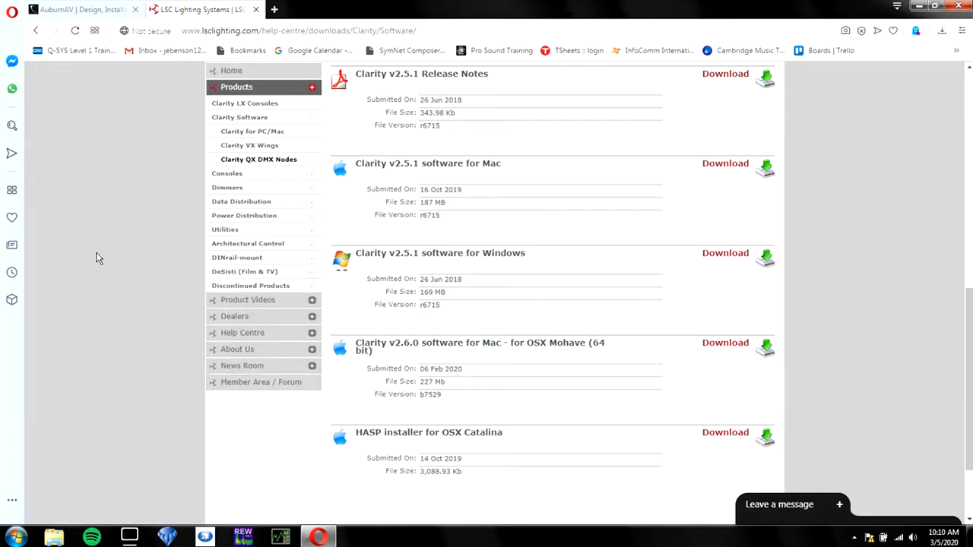
- Minimize the browser, look up the Clarity folder under LSC among the installed programs, and launch Clarity
{"action": "left_click", "coordinate": [915, 6]}
{"action": "left_click", "coordinate": [16, 537]}
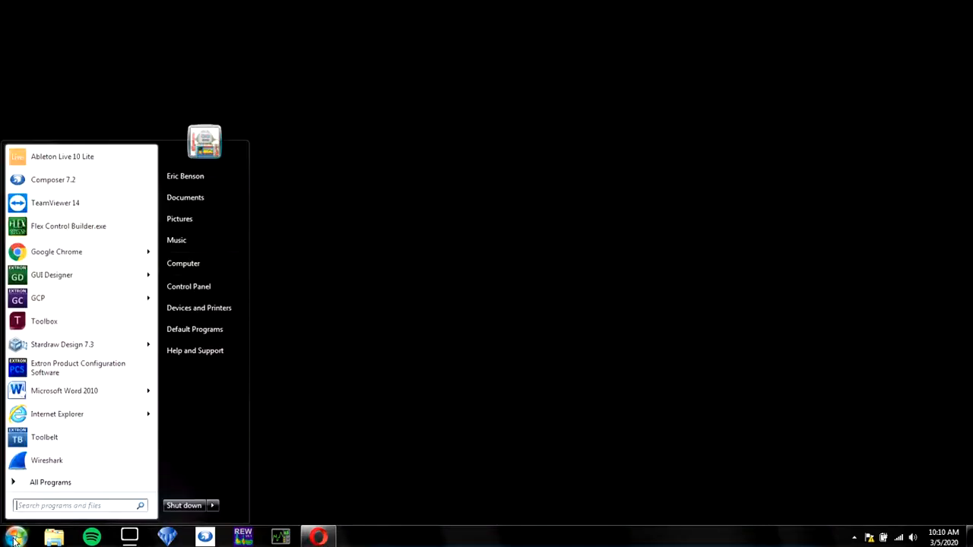
{"action": "left_click", "coordinate": [49, 484]}
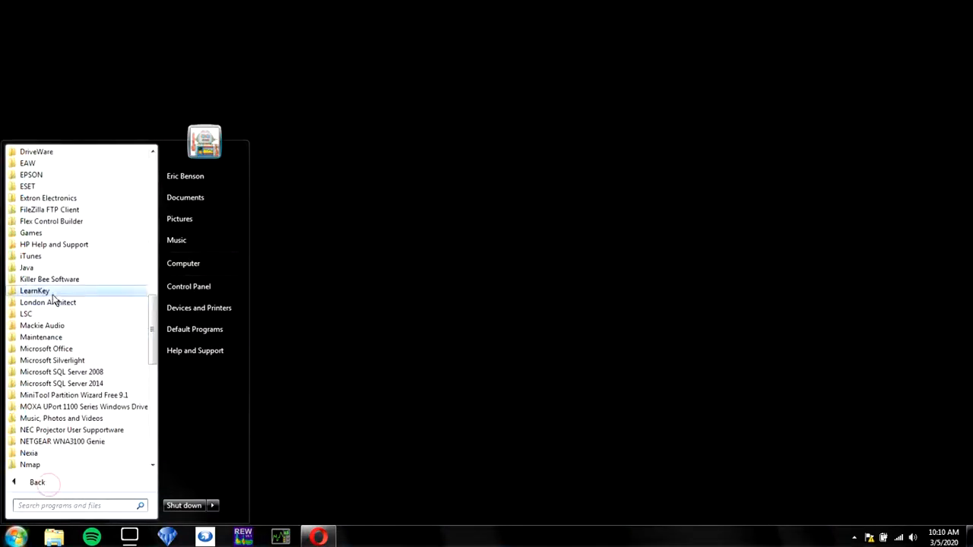
{"action": "left_click", "coordinate": [54, 319]}
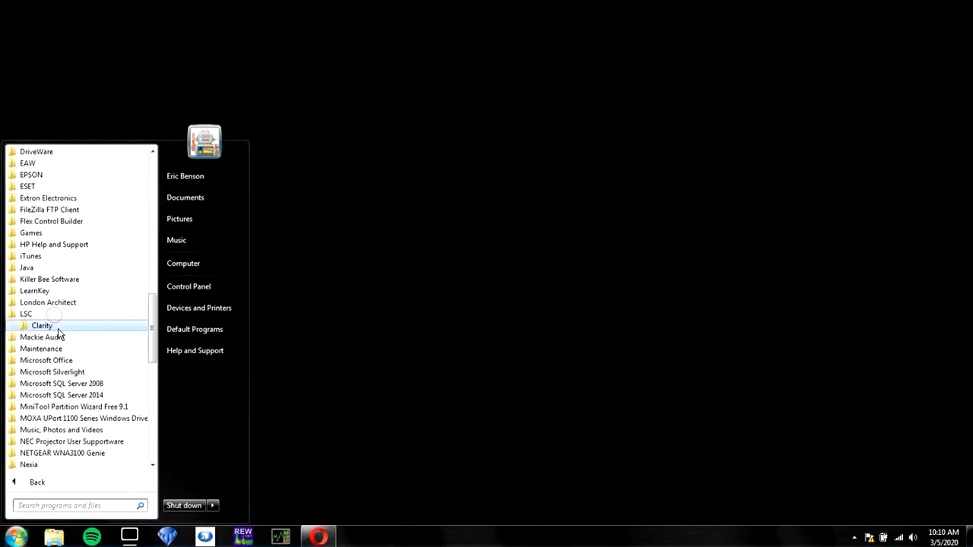
{"action": "left_click", "coordinate": [58, 327]}
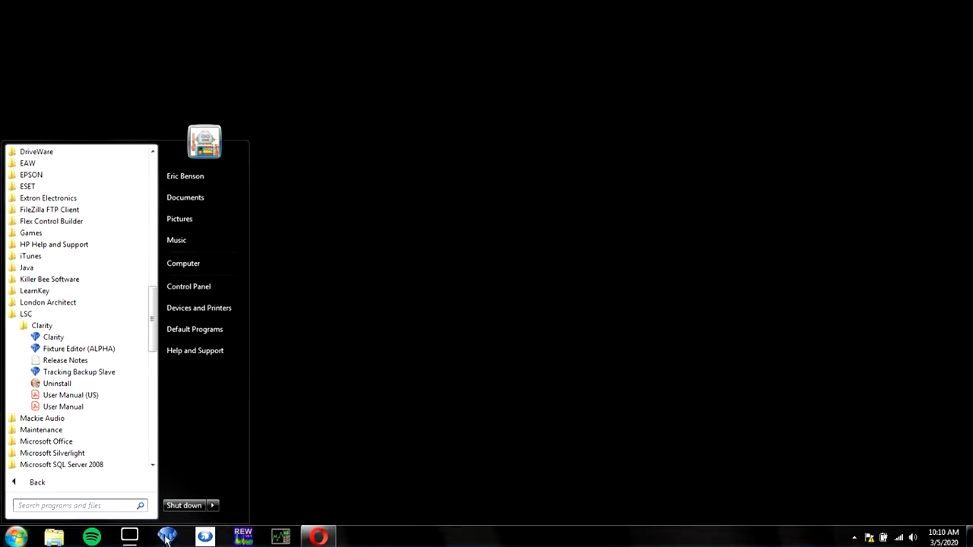
{"action": "left_click", "coordinate": [301, 449]}
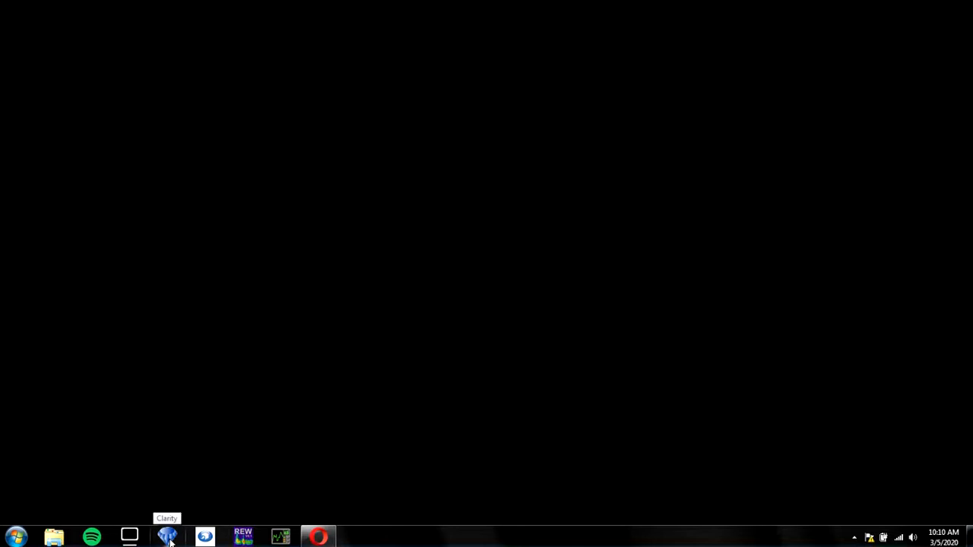
{"action": "left_click", "coordinate": [169, 538]}
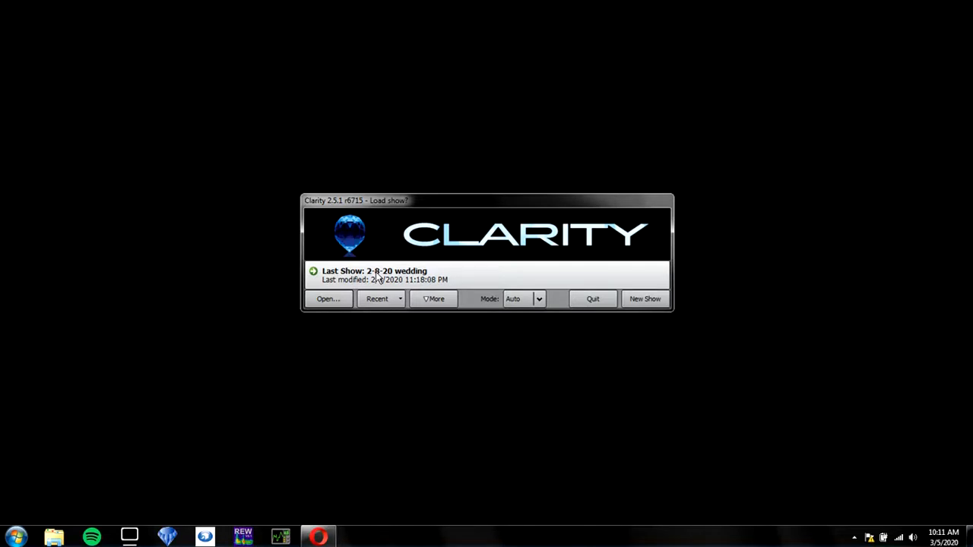
- View the saved shows and the show import dialog, then cancel without loading a show
{"action": "left_click", "coordinate": [328, 300]}
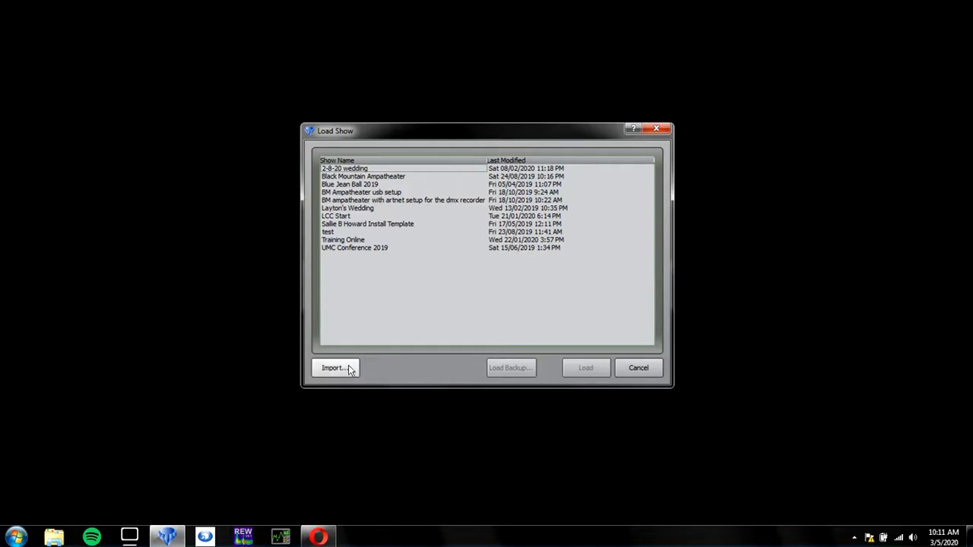
{"action": "left_click", "coordinate": [329, 370]}
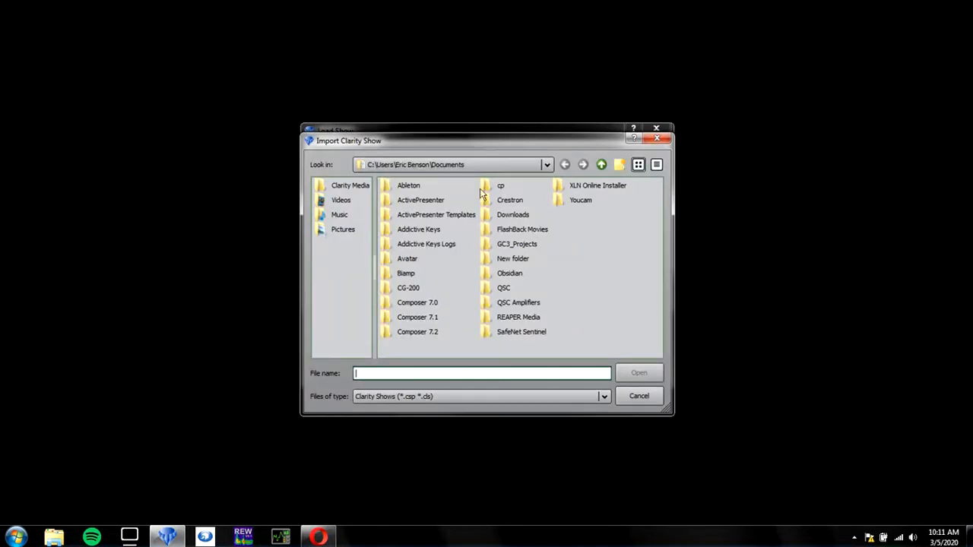
{"action": "left_click", "coordinate": [665, 137]}
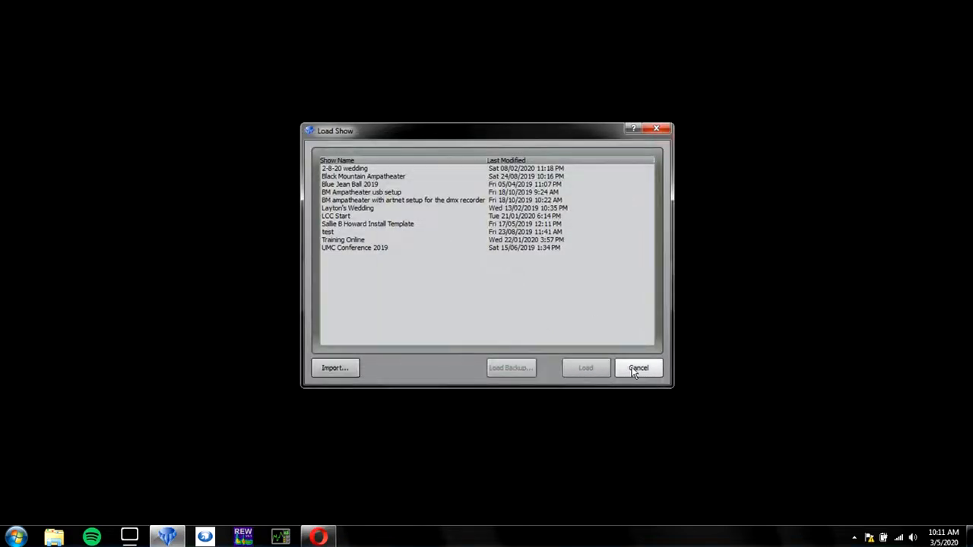
{"action": "left_click", "coordinate": [640, 369]}
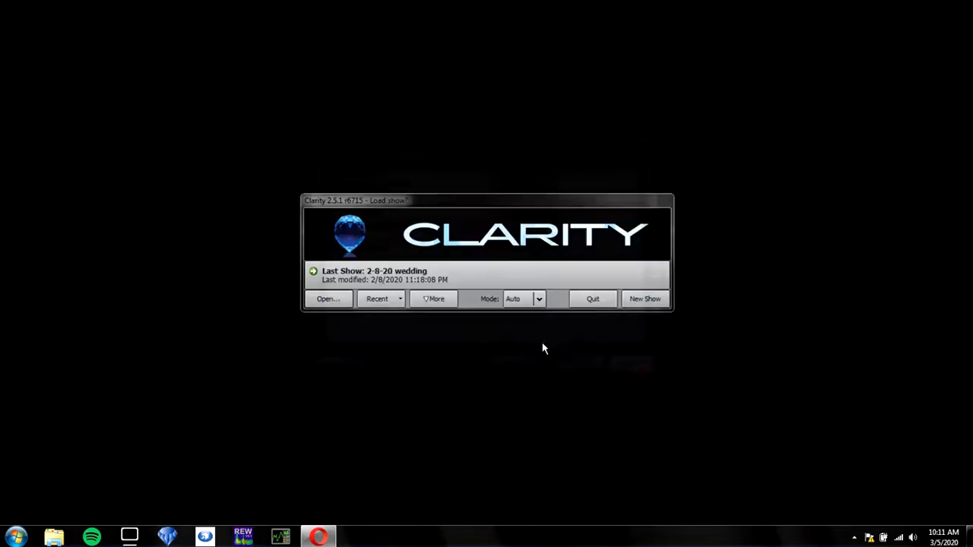
- Review the recent shows and the additional startup options in the Clarity load dialog
{"action": "left_click", "coordinate": [389, 301]}
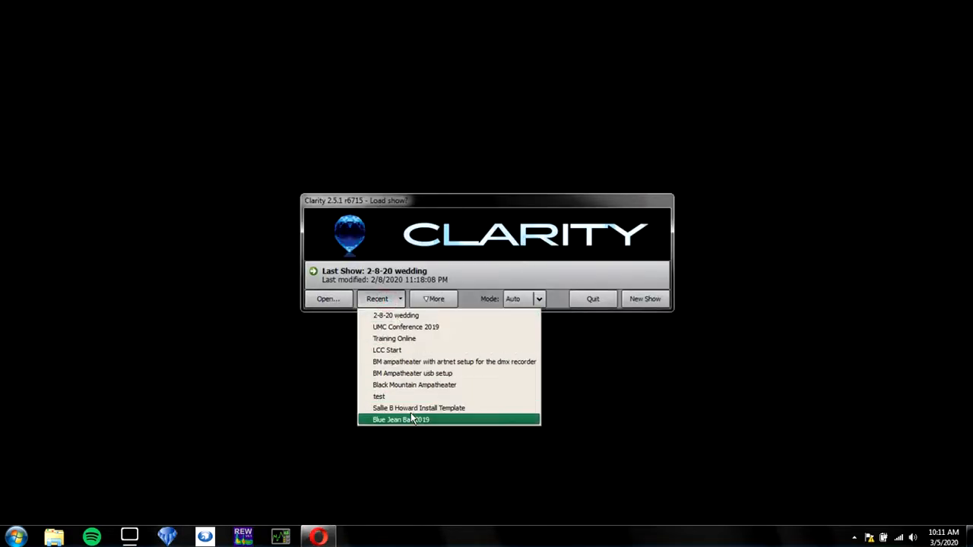
{"action": "left_click", "coordinate": [435, 299]}
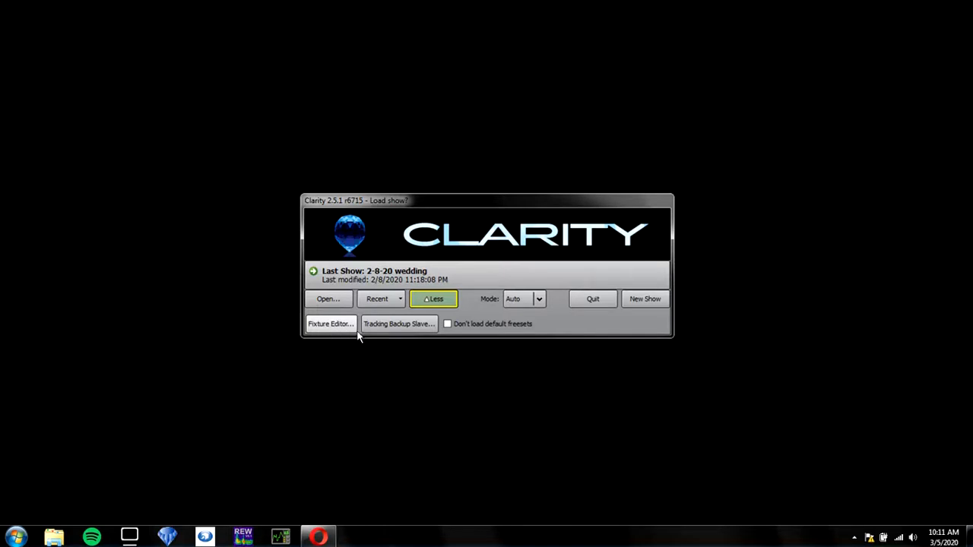
{"action": "left_click", "coordinate": [448, 300]}
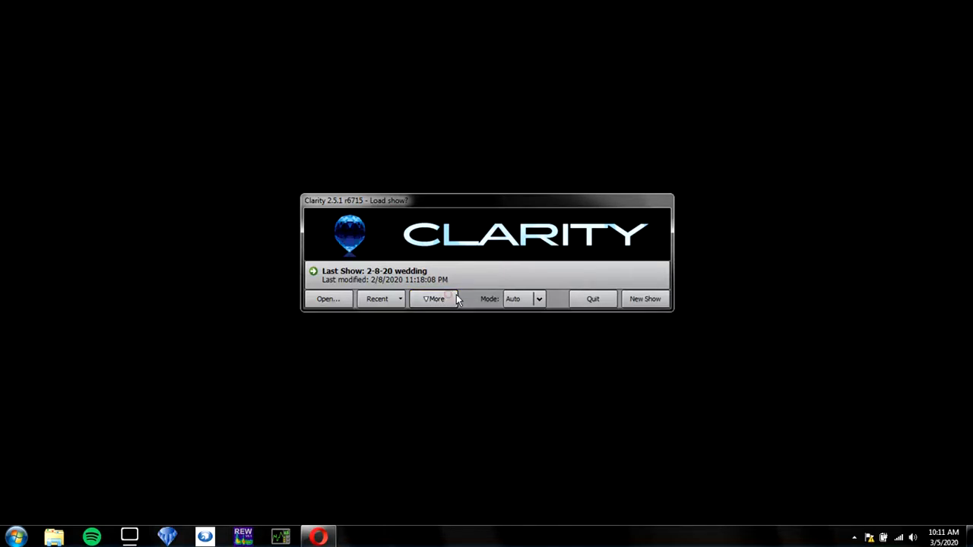
- Check the available startup modes, keep Auto, and create a new show
{"action": "left_click", "coordinate": [538, 300]}
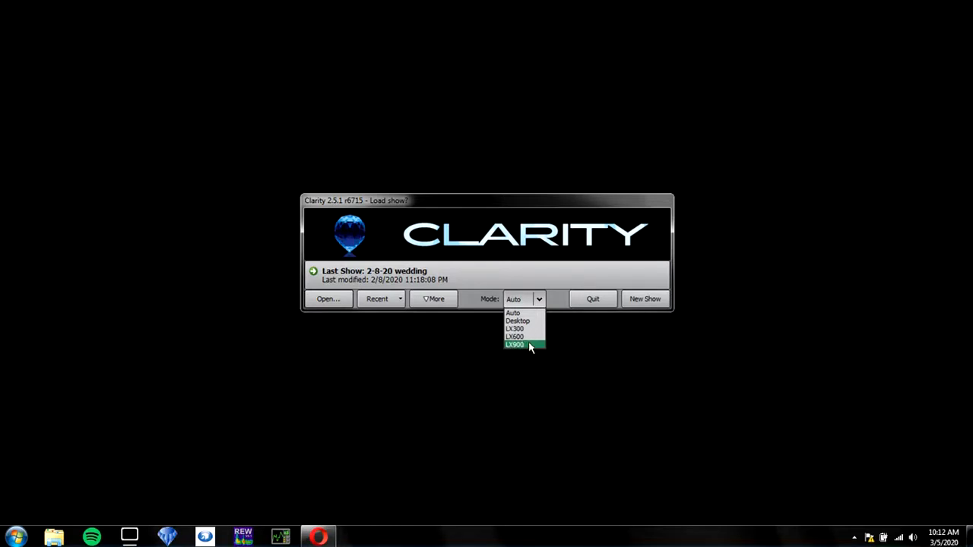
{"action": "left_click", "coordinate": [538, 301]}
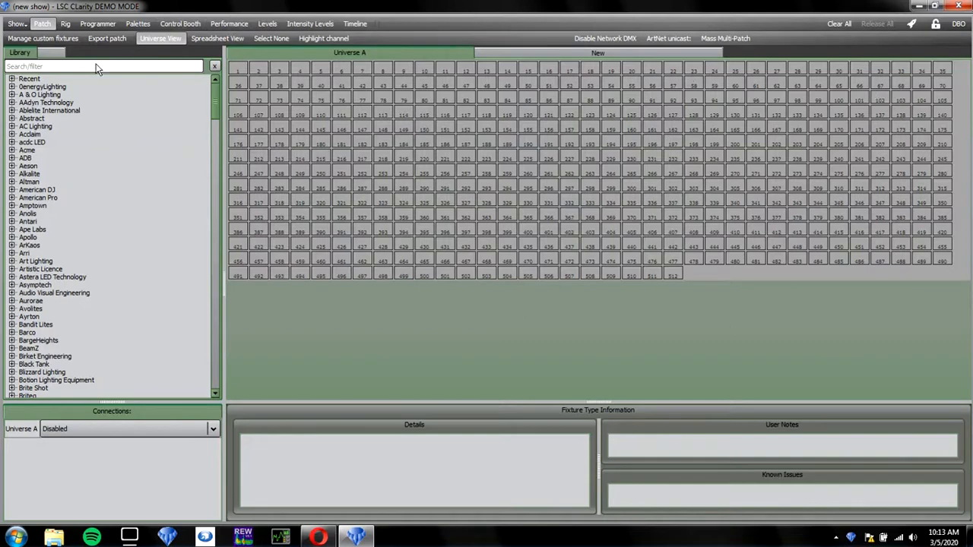
- Look over the show's settings options and view the version and licence details in the About LSC Clarity dialog
{"action": "left_click", "coordinate": [16, 25]}
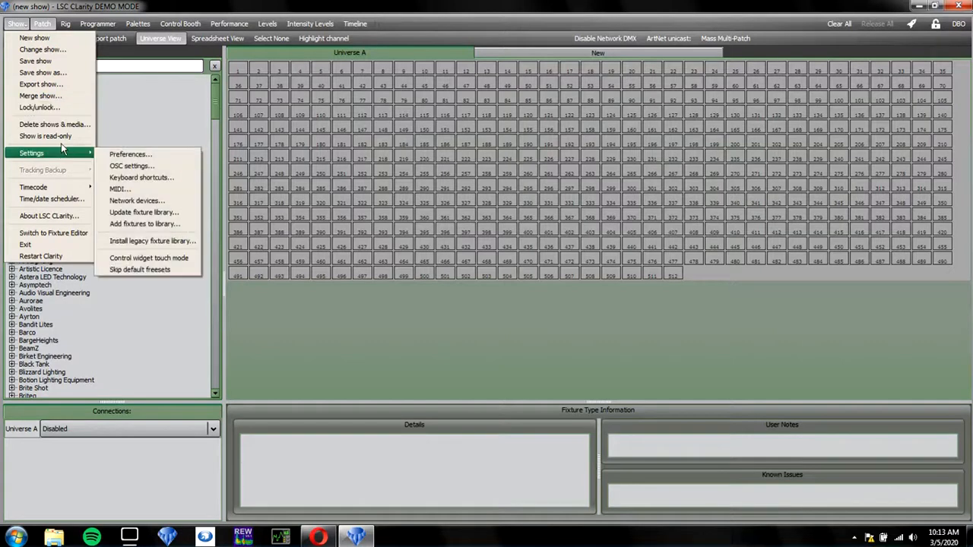
{"action": "mouse_move", "coordinate": [68, 152]}
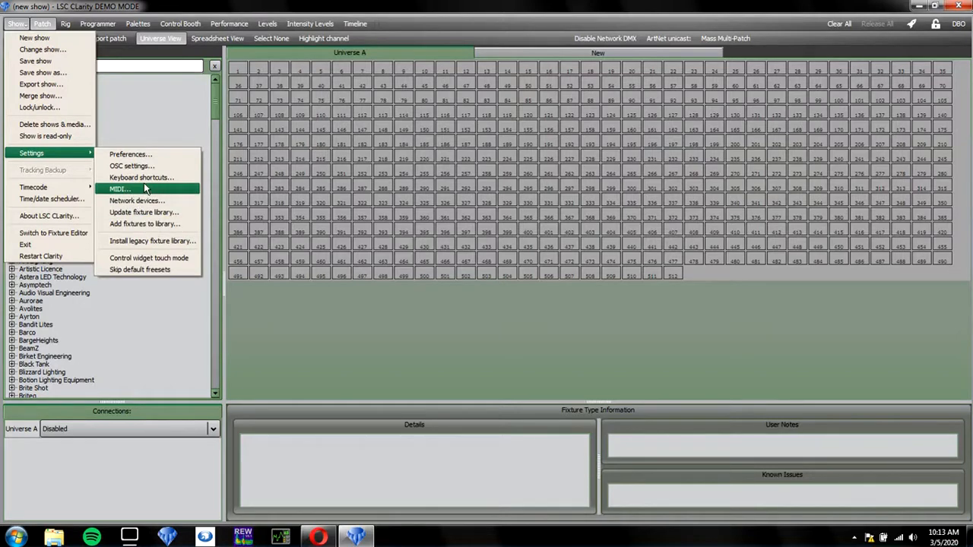
{"action": "mouse_move", "coordinate": [64, 190]}
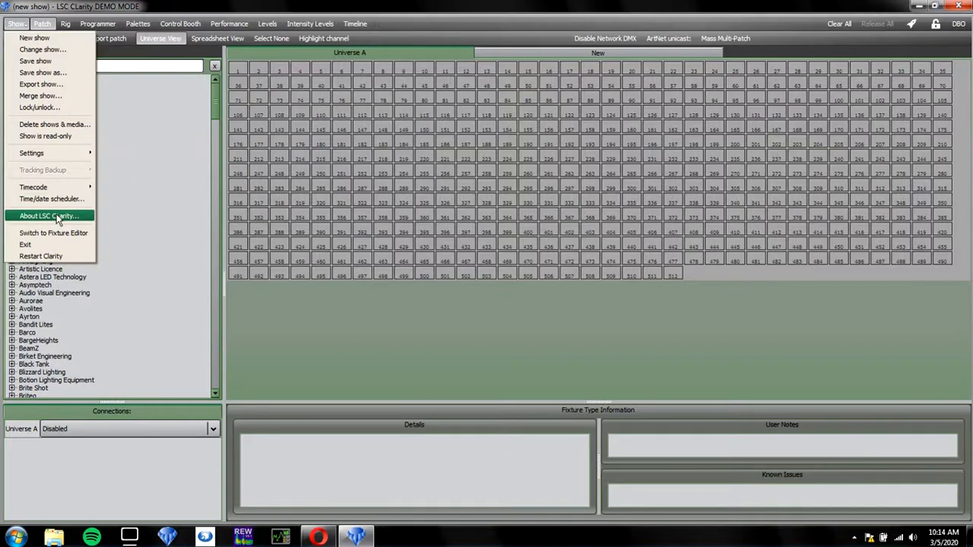
{"action": "left_click", "coordinate": [58, 220]}
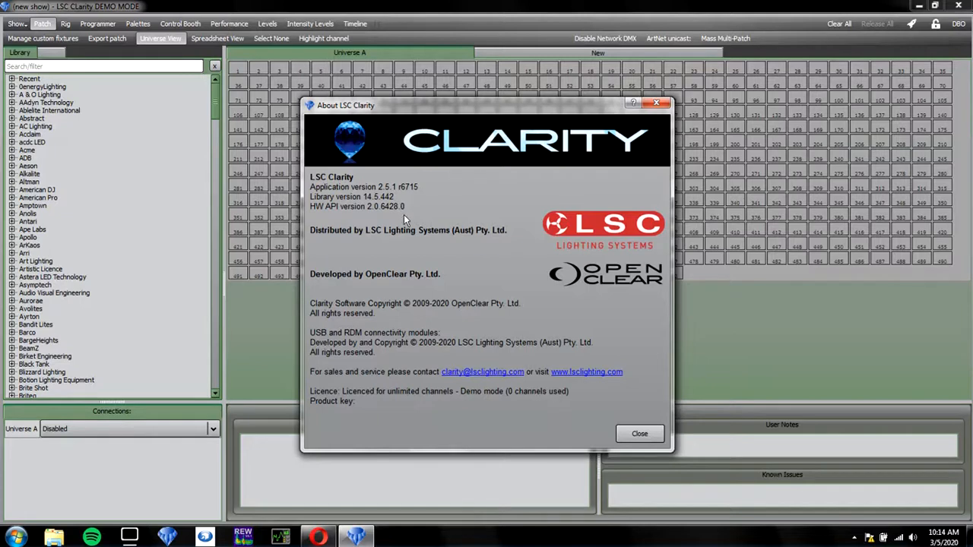
{"action": "left_click", "coordinate": [639, 433]}
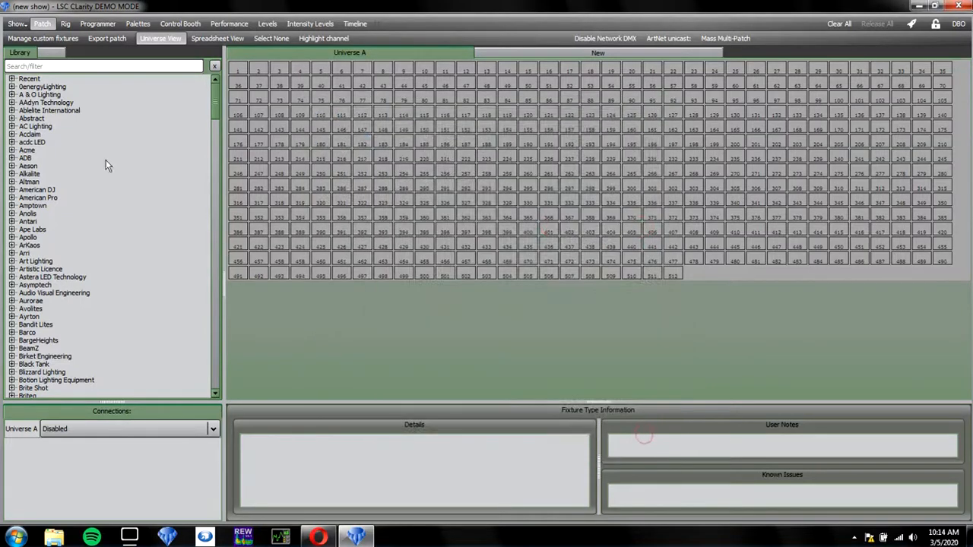
- View the show commands again, and expand the acdc LED fixtures in the library to look through them before collapsing the list
{"action": "left_click", "coordinate": [20, 28]}
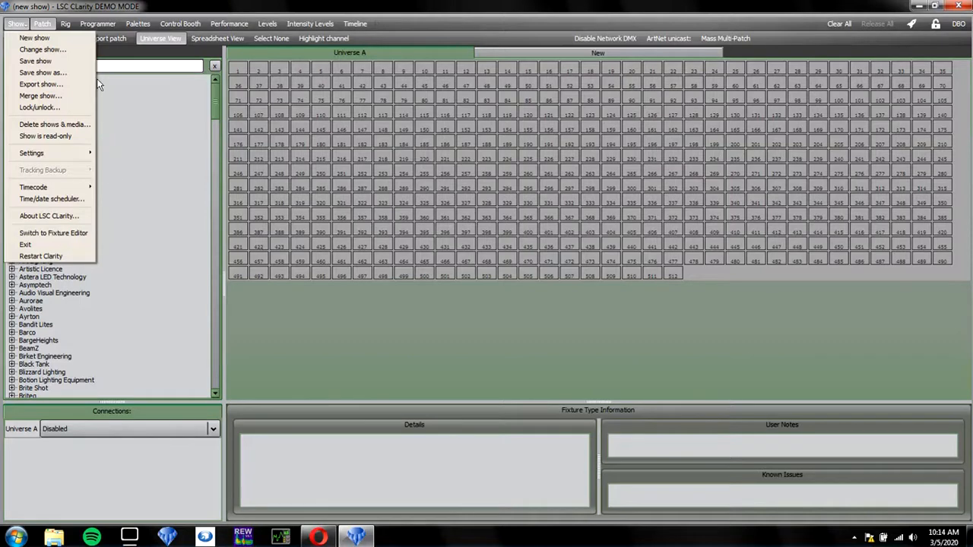
{"action": "double_click", "coordinate": [118, 143]}
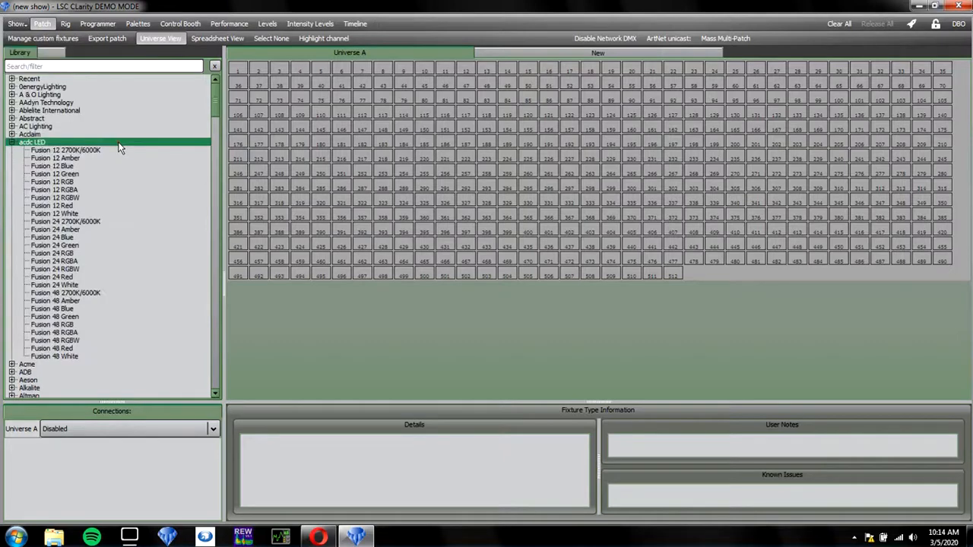
{"action": "left_click", "coordinate": [11, 142]}
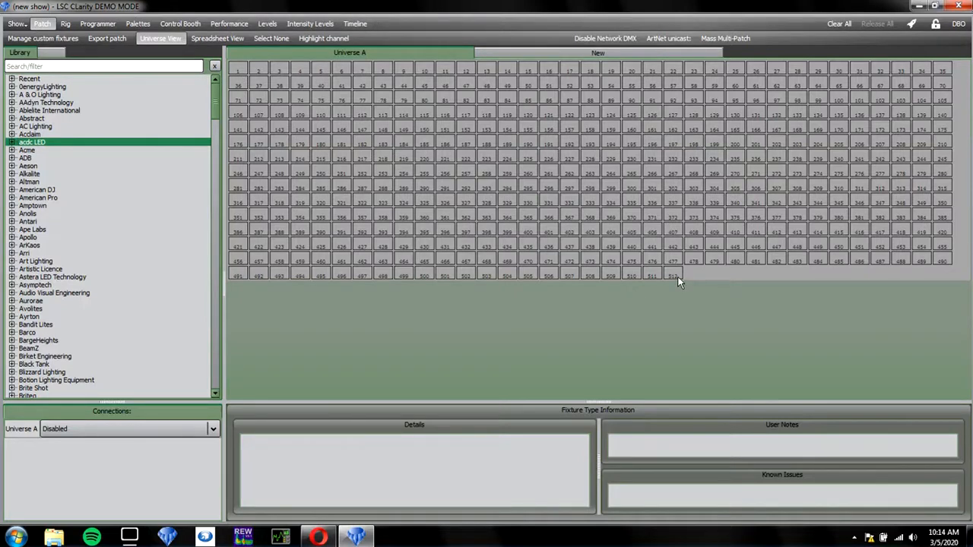
- Add a second universe to the patch and open the Rig view
{"action": "left_click", "coordinate": [562, 51]}
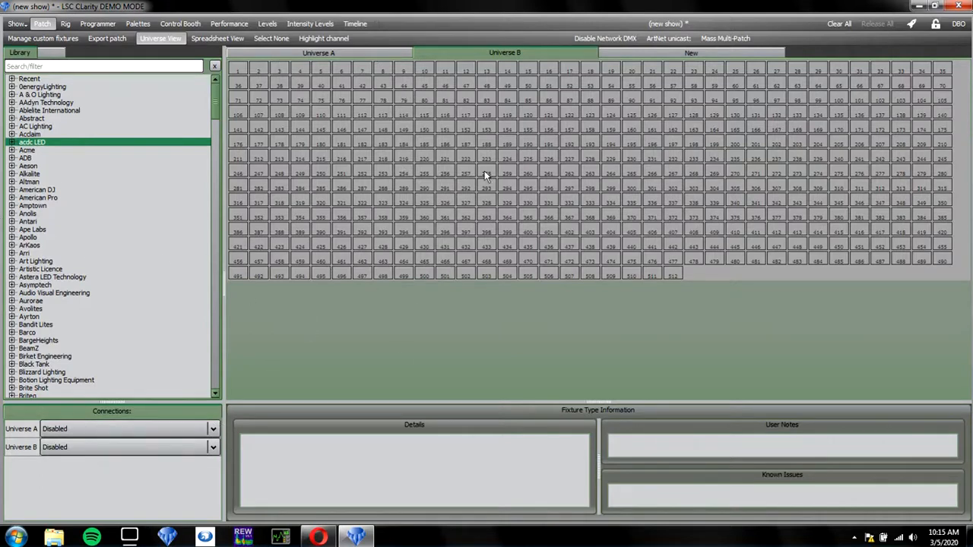
{"action": "left_click", "coordinate": [65, 24]}
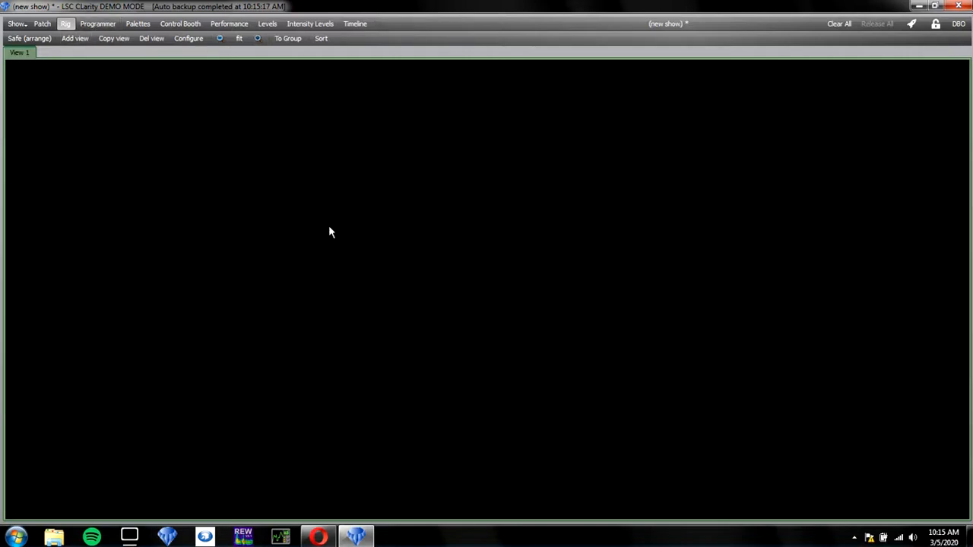
- Look over the Programmer view and the Palettes view, switching between the two to compare them
{"action": "left_click", "coordinate": [104, 25]}
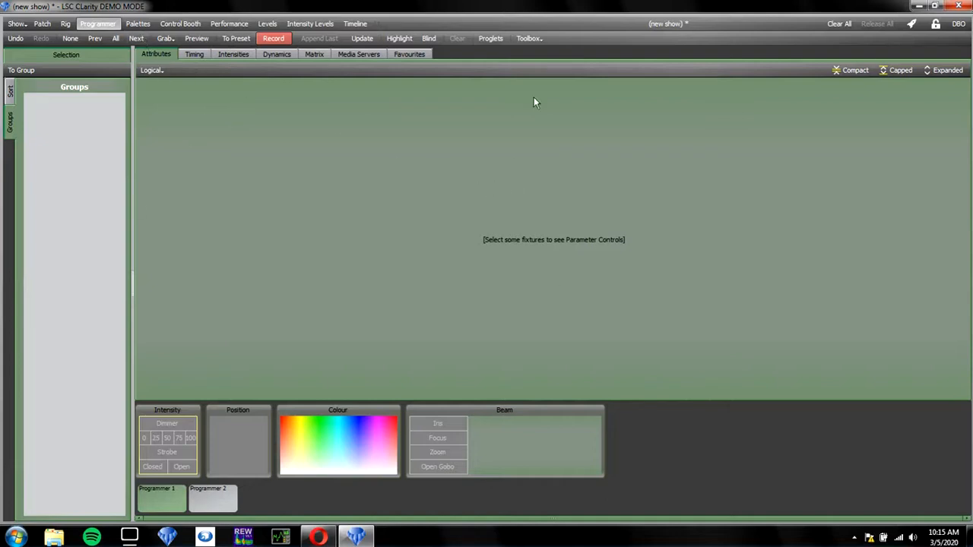
{"action": "left_click", "coordinate": [135, 28]}
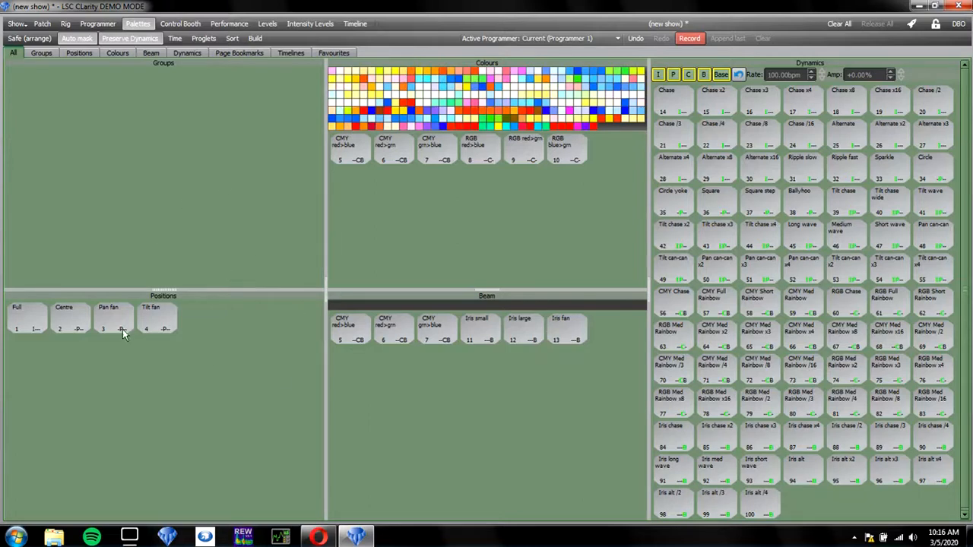
{"action": "left_click", "coordinate": [97, 23]}
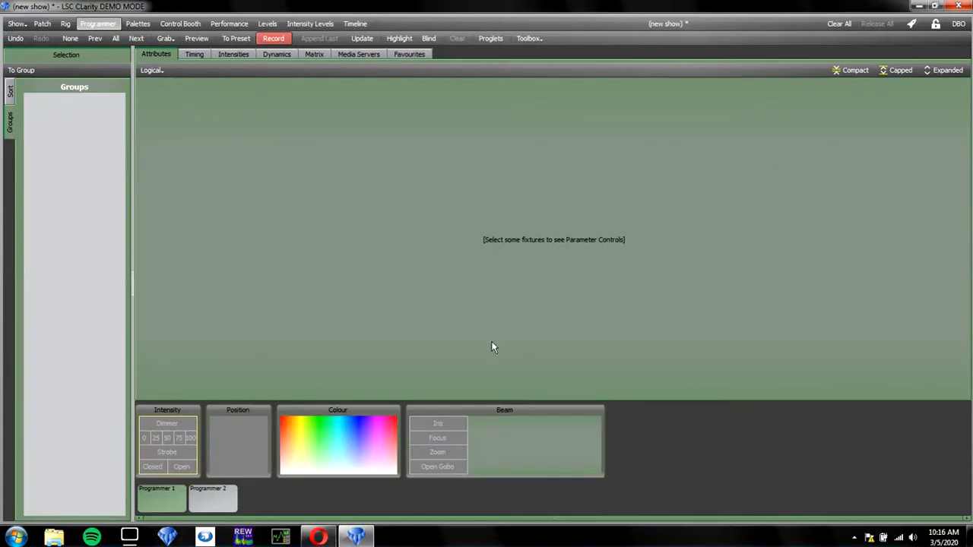
{"action": "left_click", "coordinate": [138, 25]}
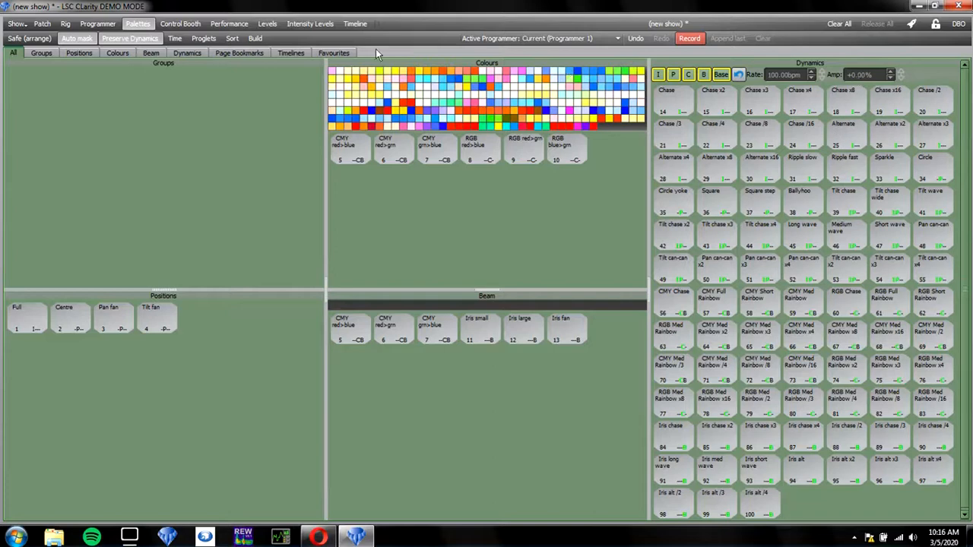
- Look through the Control Booth, Performance, Levels, Intensity Levels and Timeline views in order
{"action": "left_click", "coordinate": [176, 25]}
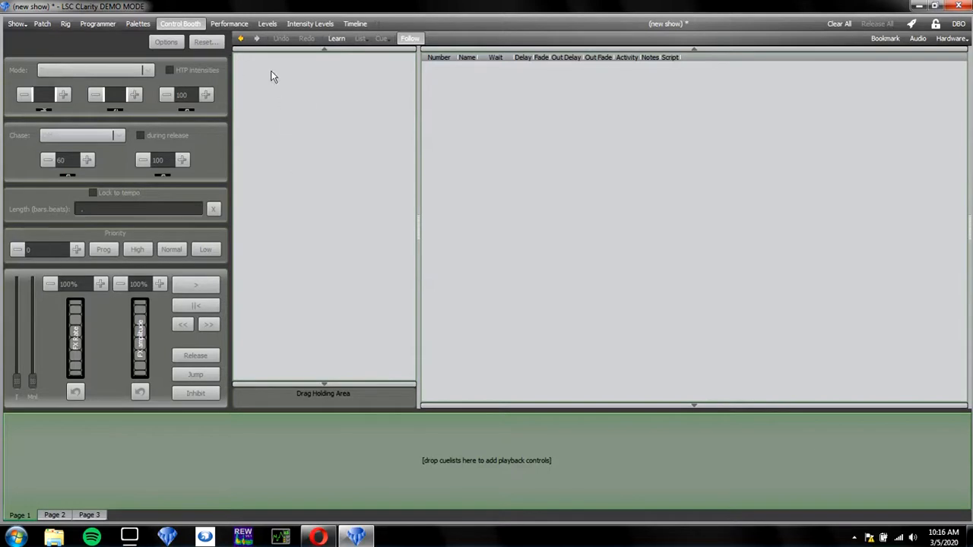
{"action": "left_click", "coordinate": [229, 23]}
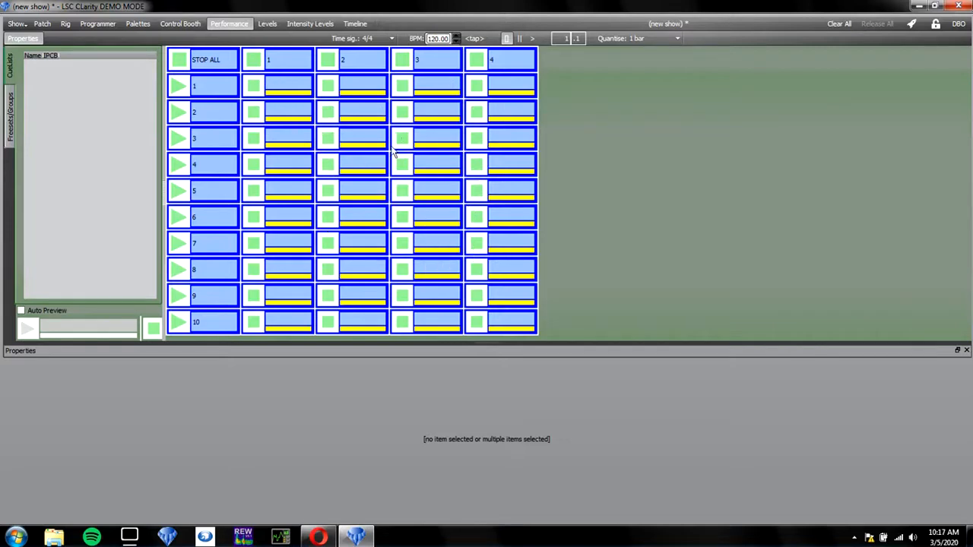
{"action": "left_click", "coordinate": [266, 25]}
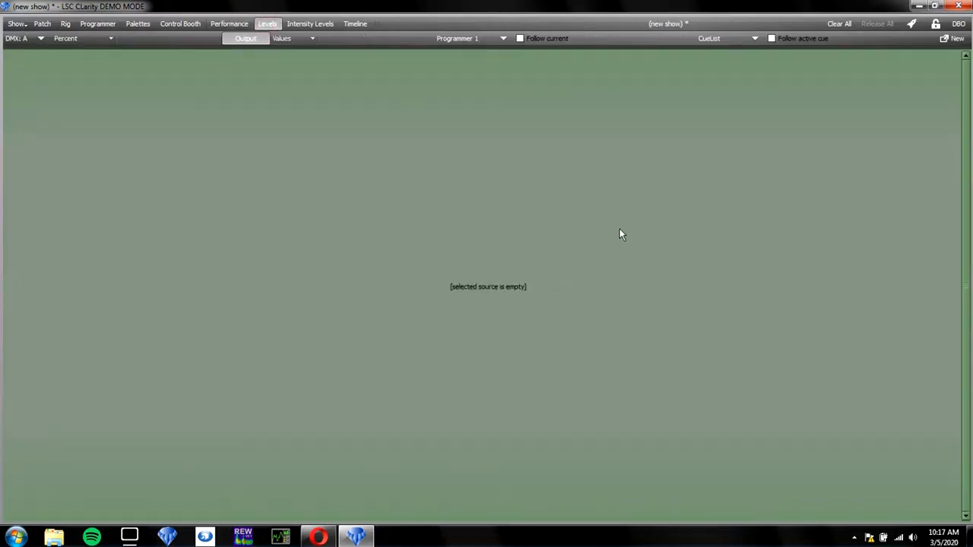
{"action": "left_click", "coordinate": [295, 26]}
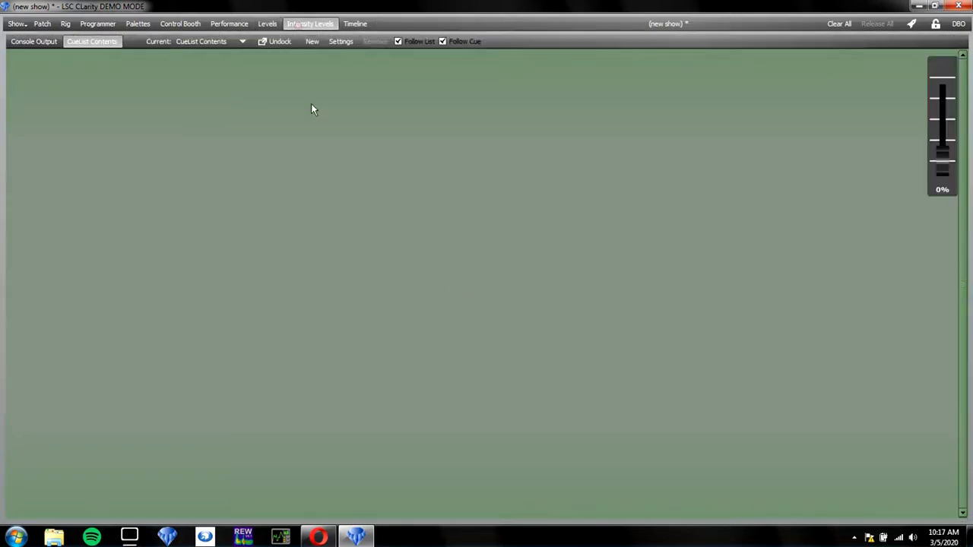
{"action": "left_click", "coordinate": [355, 24]}
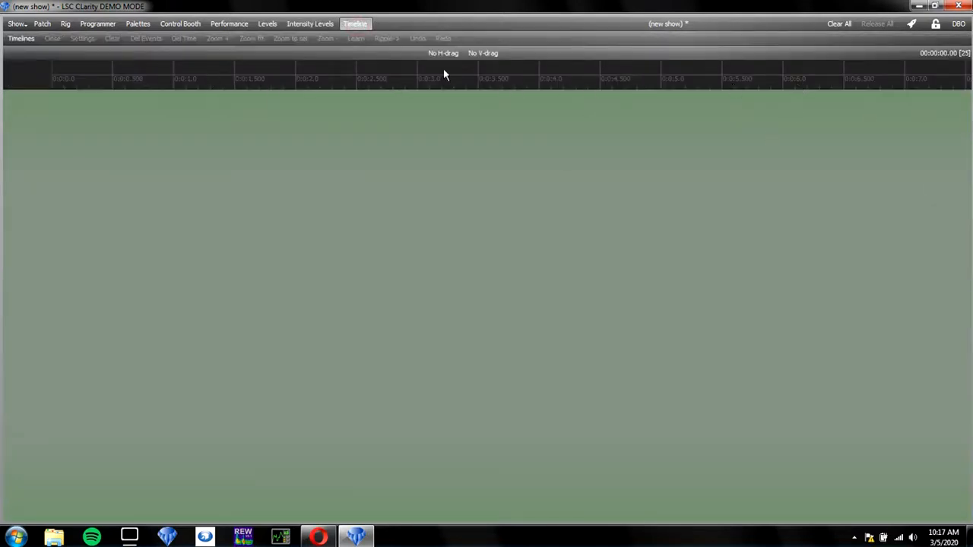
- Clear all programmers and revisit the Programmer and Control Booth views
{"action": "left_click", "coordinate": [840, 29]}
{"action": "left_click", "coordinate": [101, 25]}
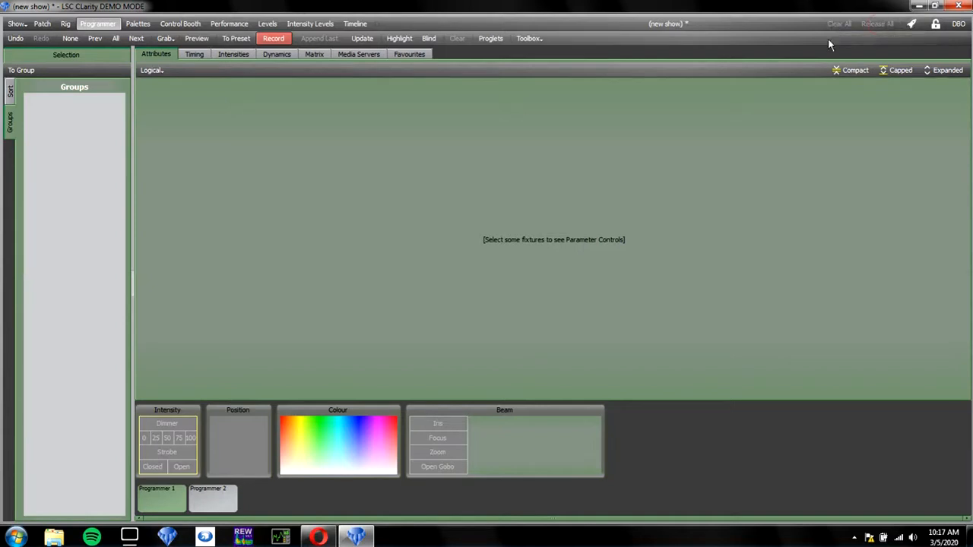
{"action": "left_click", "coordinate": [188, 23]}
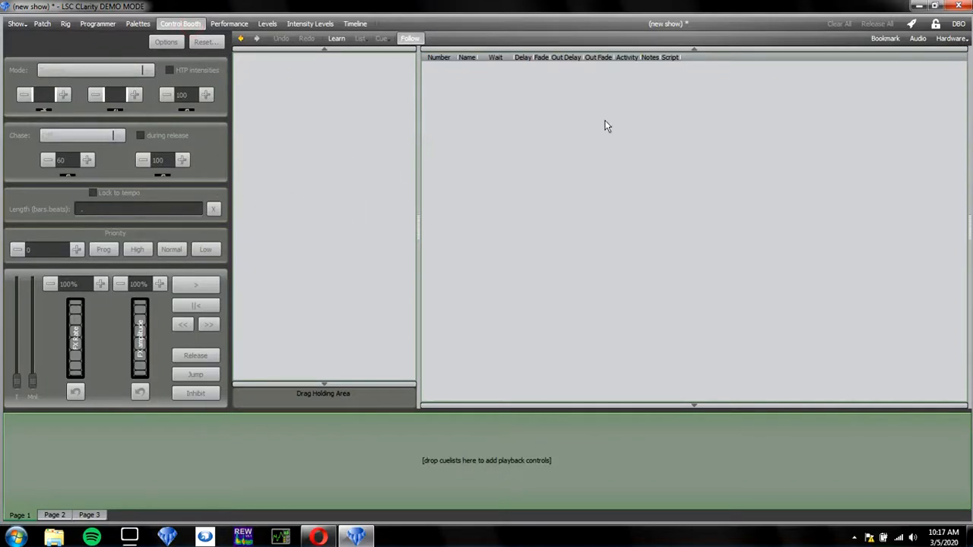
- View the Thrusters window's rate, crossfade and amplitude controls, keep it floating over the Palettes view, and close it
{"action": "left_click", "coordinate": [911, 25]}
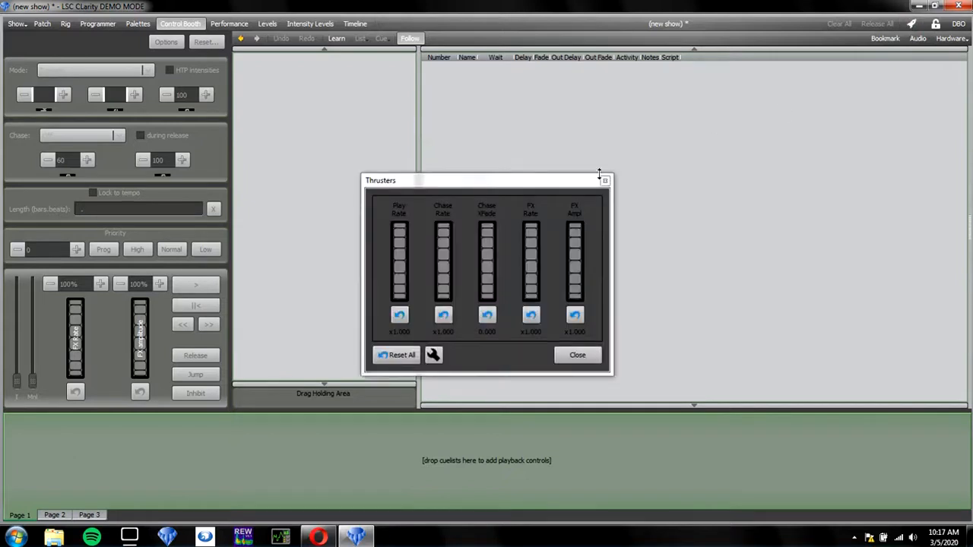
{"action": "left_click_drag", "start_coordinate": [553, 188], "coordinate": [463, 121]}
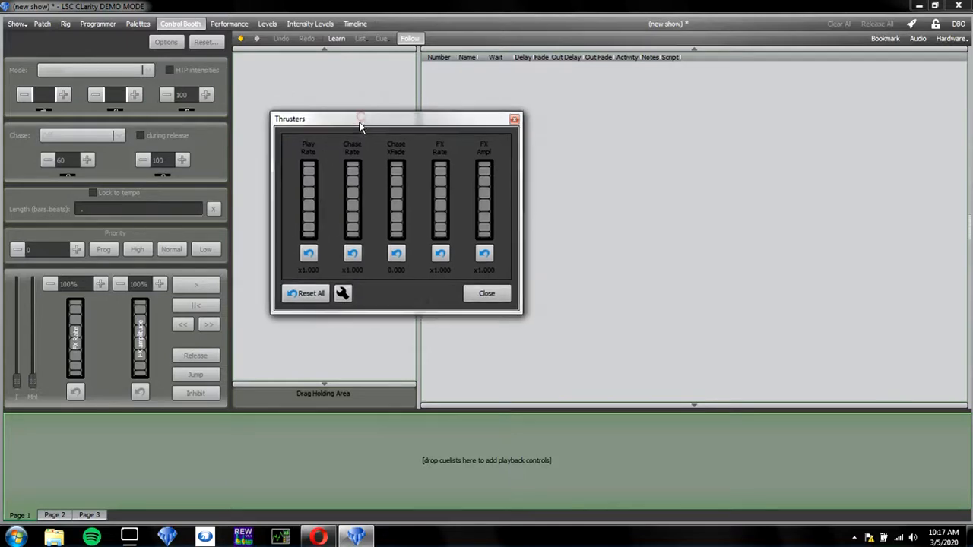
{"action": "left_click_drag", "start_coordinate": [363, 118], "coordinate": [352, 135]}
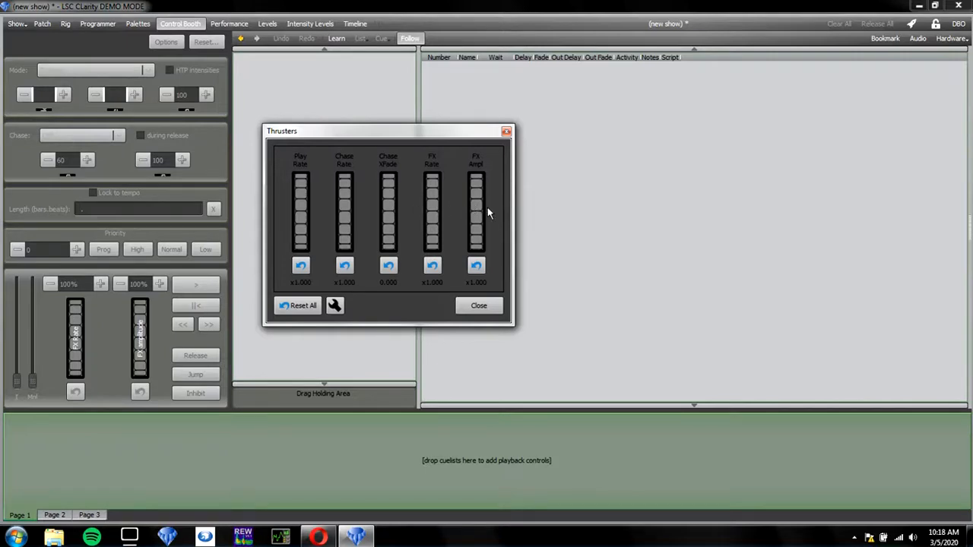
{"action": "left_click", "coordinate": [112, 27]}
{"action": "left_click", "coordinate": [138, 23]}
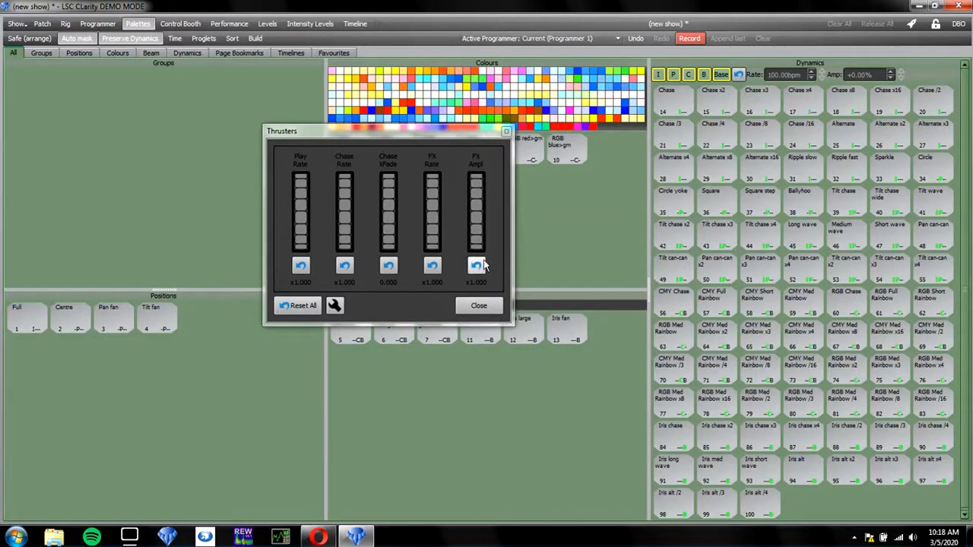
{"action": "left_click", "coordinate": [506, 130]}
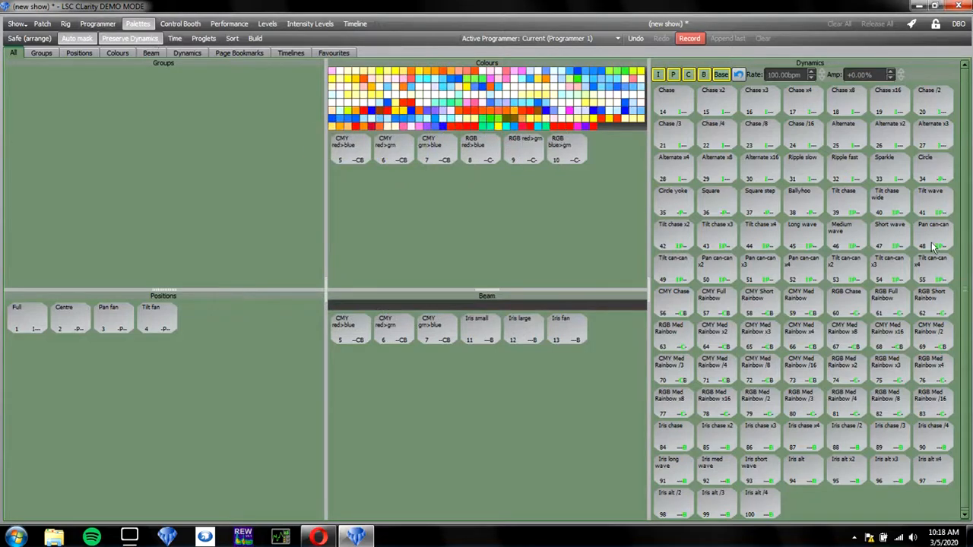
- Show the Programmer's Dynamics controls, and view the Lock System options before dismissing them
{"action": "left_click", "coordinate": [98, 24]}
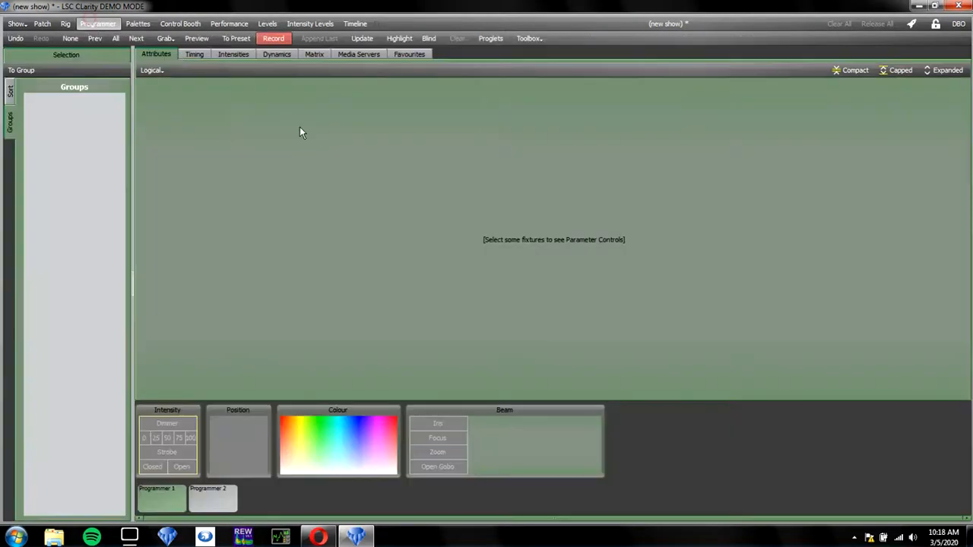
{"action": "left_click", "coordinate": [279, 54]}
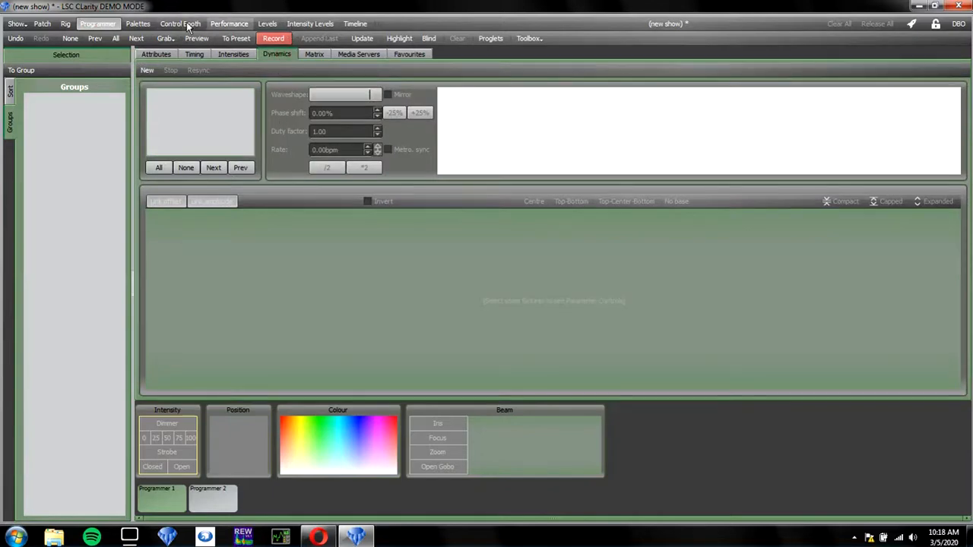
{"action": "left_click", "coordinate": [936, 25]}
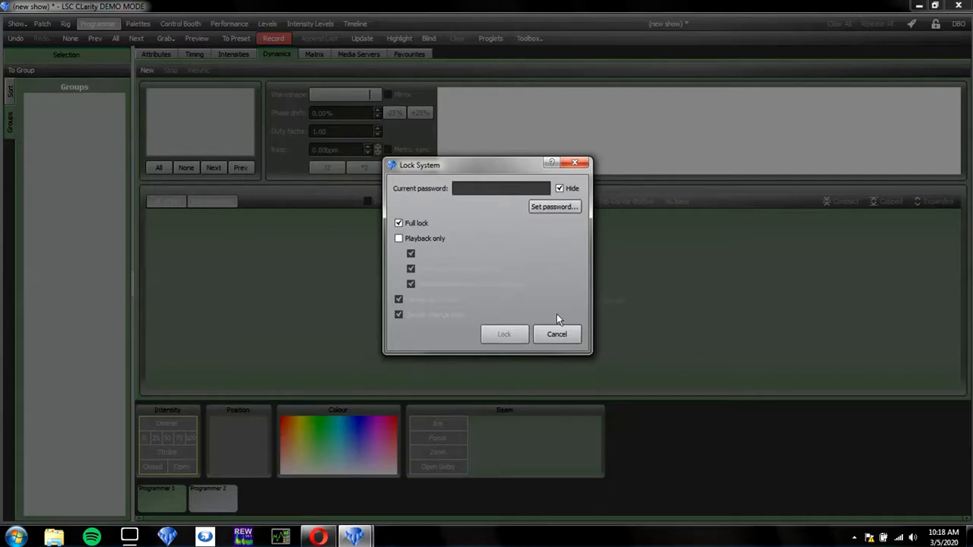
{"action": "left_click", "coordinate": [576, 162]}
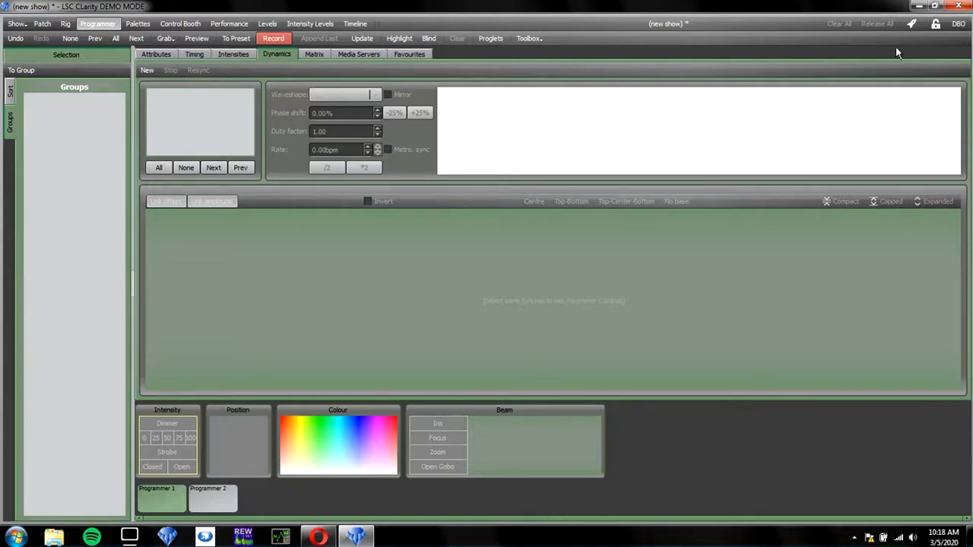
- Try out the blackout and the grand master fader, including the 0 level, and return the grand master to 100
{"action": "left_click", "coordinate": [959, 23]}
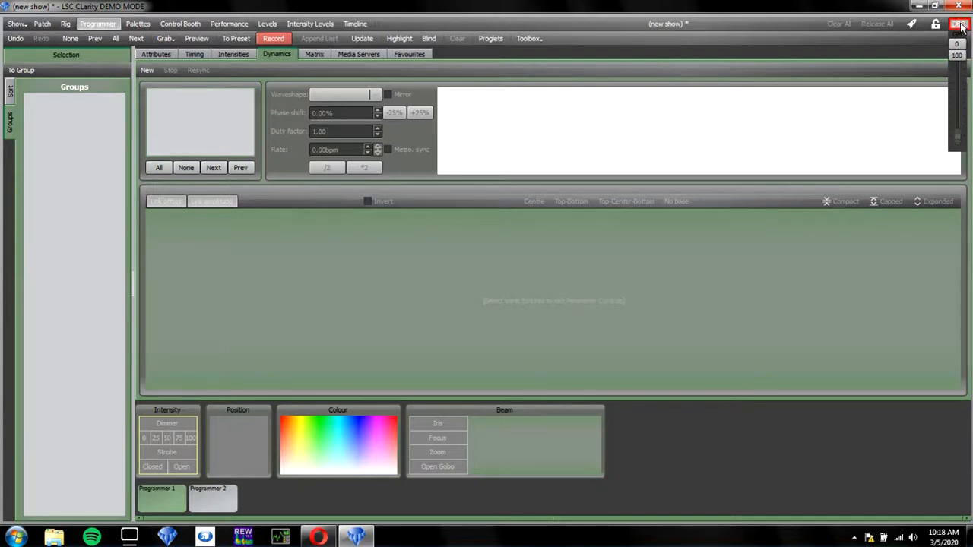
{"action": "mouse_move", "coordinate": [958, 73]}
{"action": "left_mouse_down"}
{"action": "mouse_move", "coordinate": [958, 145]}
{"action": "mouse_move", "coordinate": [960, 67]}
{"action": "left_mouse_up"}
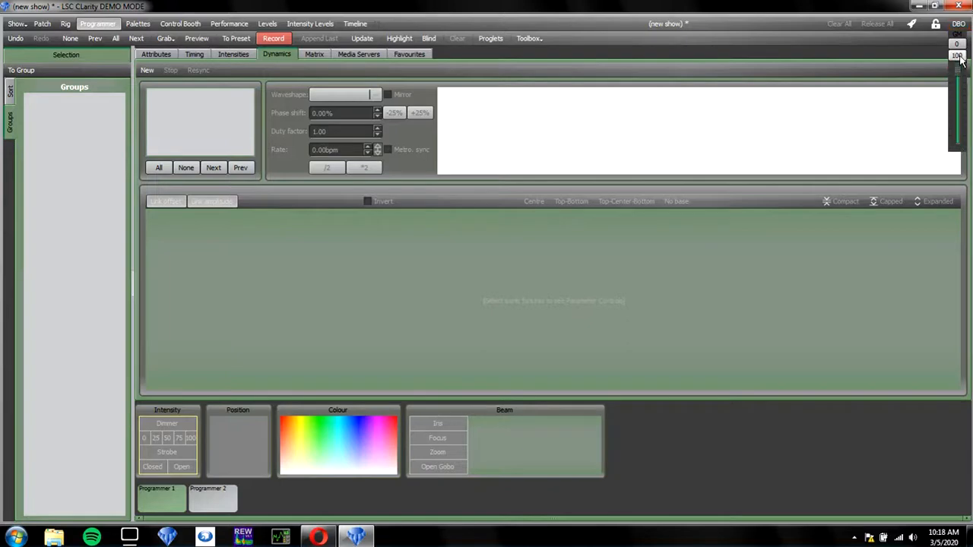
{"action": "left_click", "coordinate": [958, 46]}
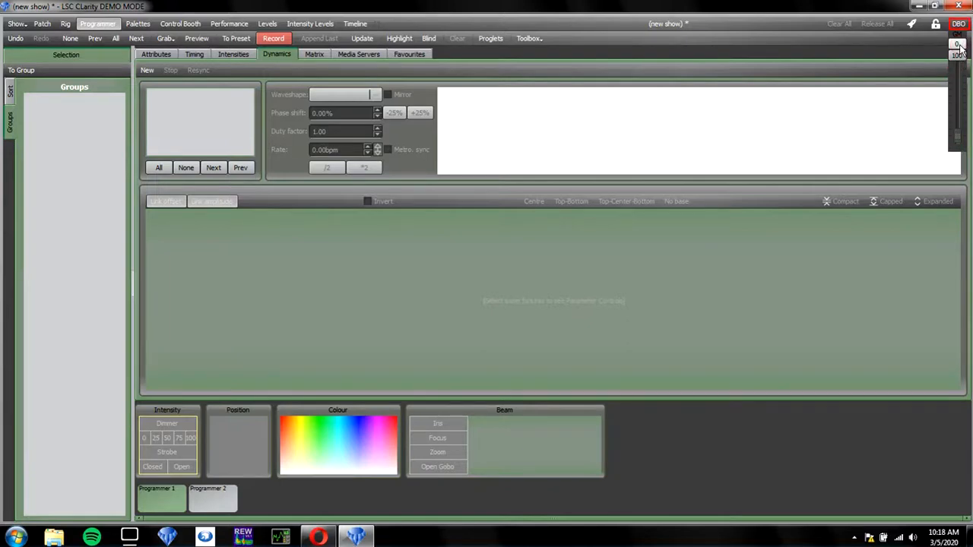
{"action": "left_click", "coordinate": [957, 55]}
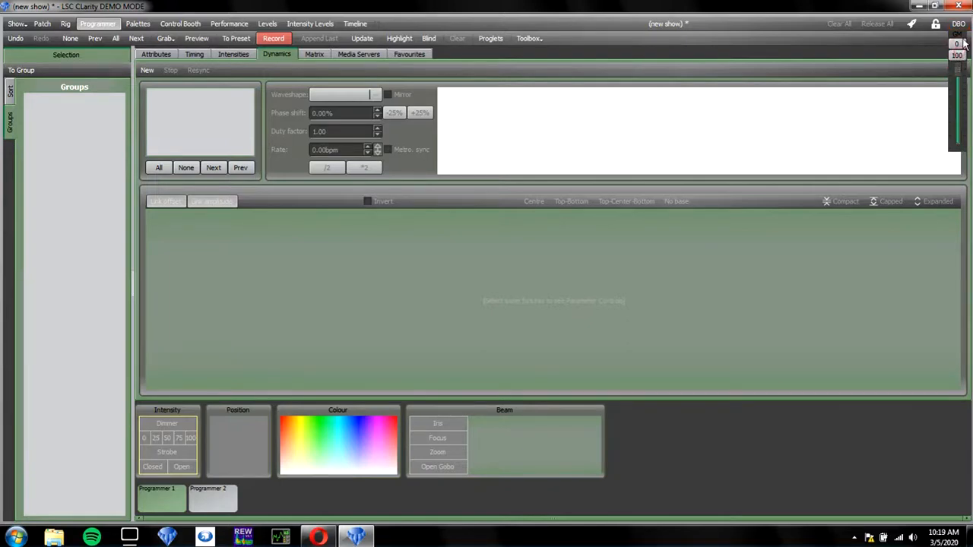
{"action": "mouse_move", "coordinate": [958, 32]}
{"action": "left_click_drag", "start_coordinate": [959, 64], "coordinate": [959, 67]}
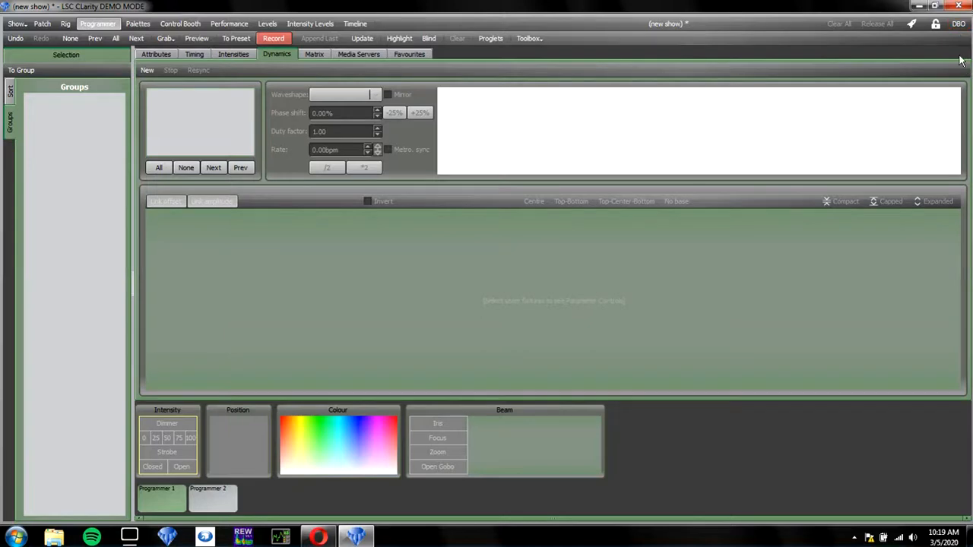
{"action": "mouse_move", "coordinate": [959, 30]}
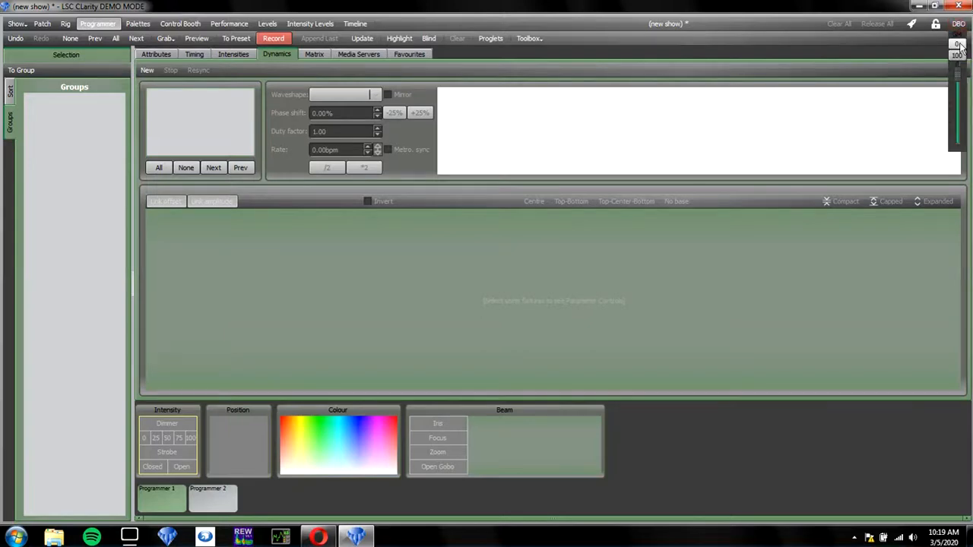
{"action": "left_click_drag", "start_coordinate": [959, 80], "coordinate": [960, 66]}
{"action": "left_click", "coordinate": [958, 56]}
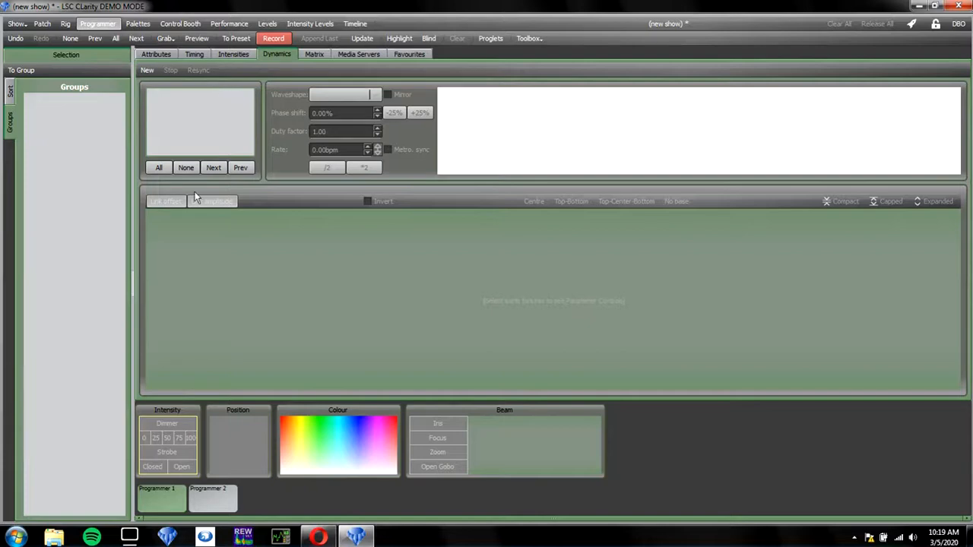
- Return to the Patch view with its fixture library and universe grid
{"action": "left_click", "coordinate": [42, 24]}
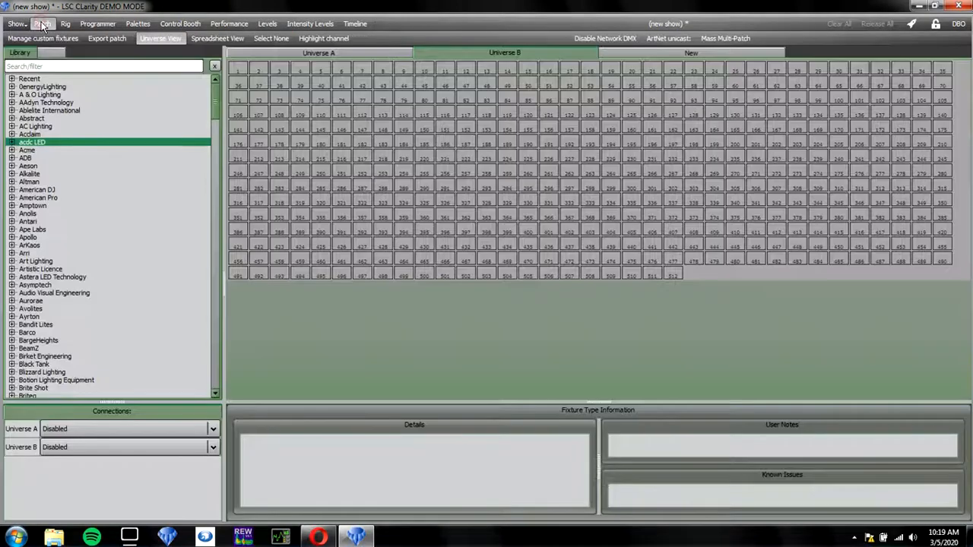